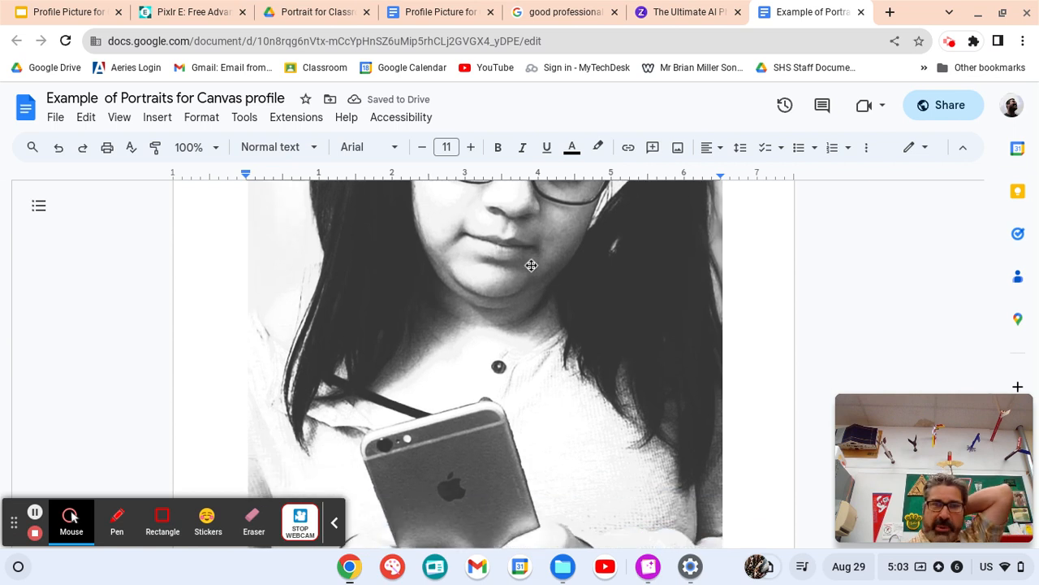
# - Switch to the Pixlr E photo editor
pyautogui.scroll(10, 531, 265)
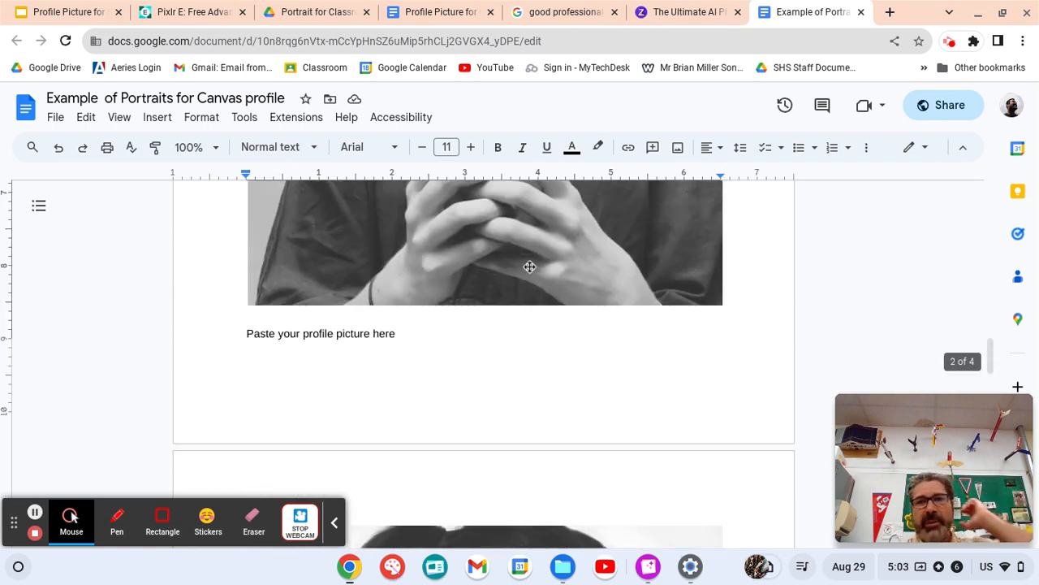
pyautogui.scroll(5, 529, 269)
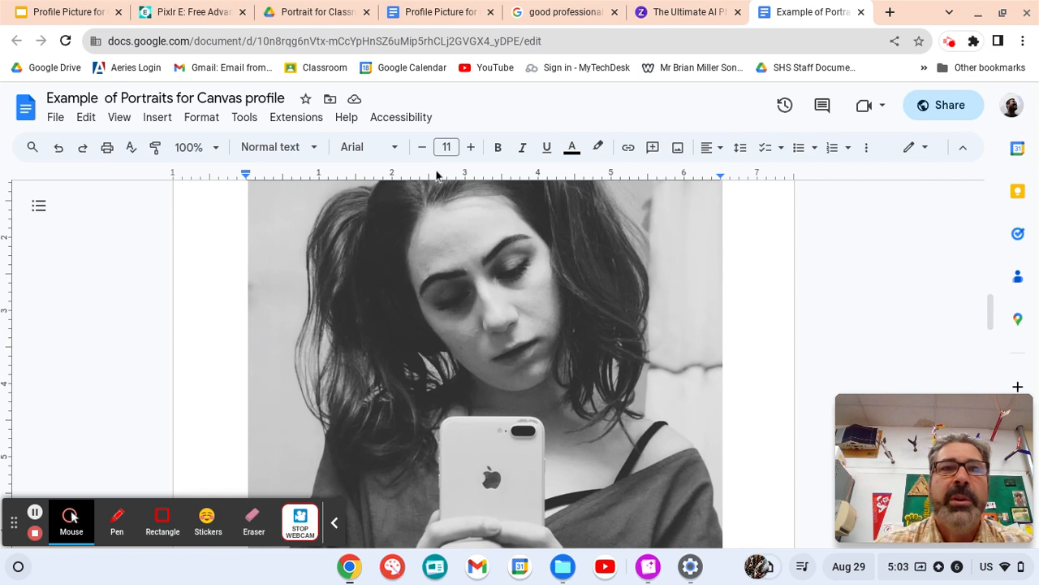
pyautogui.moveTo(195, 19)
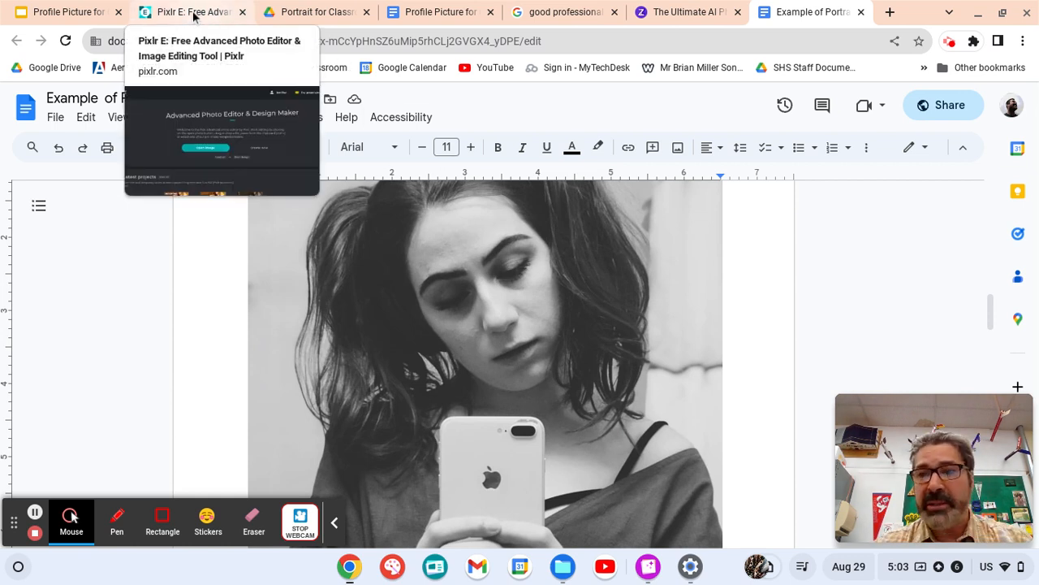
pyautogui.click(195, 15)
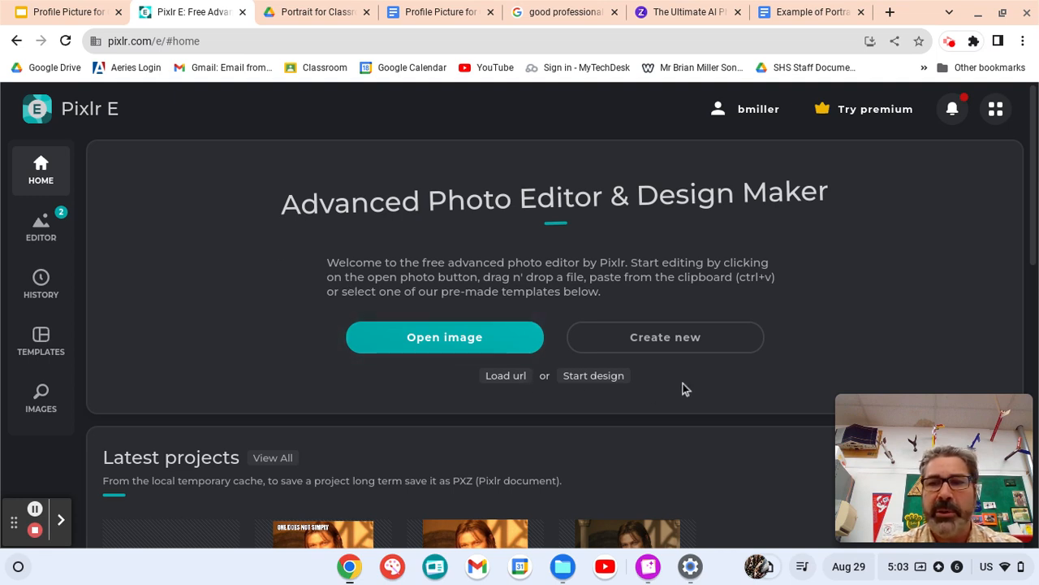
# - Create a new 800 × 800 px blank image named after the user's profile
pyautogui.click(659, 338)
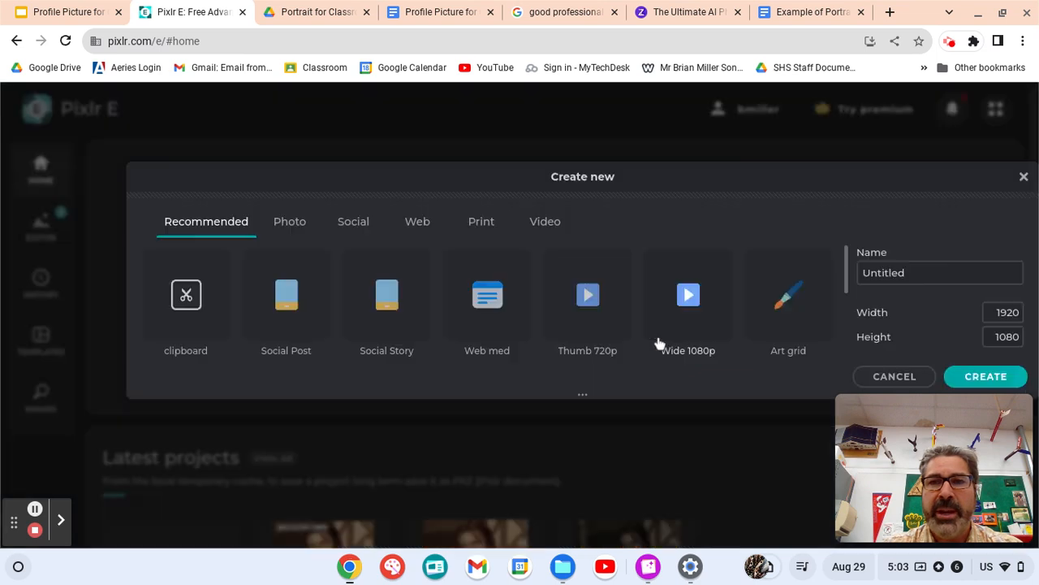
pyautogui.click(1011, 309)
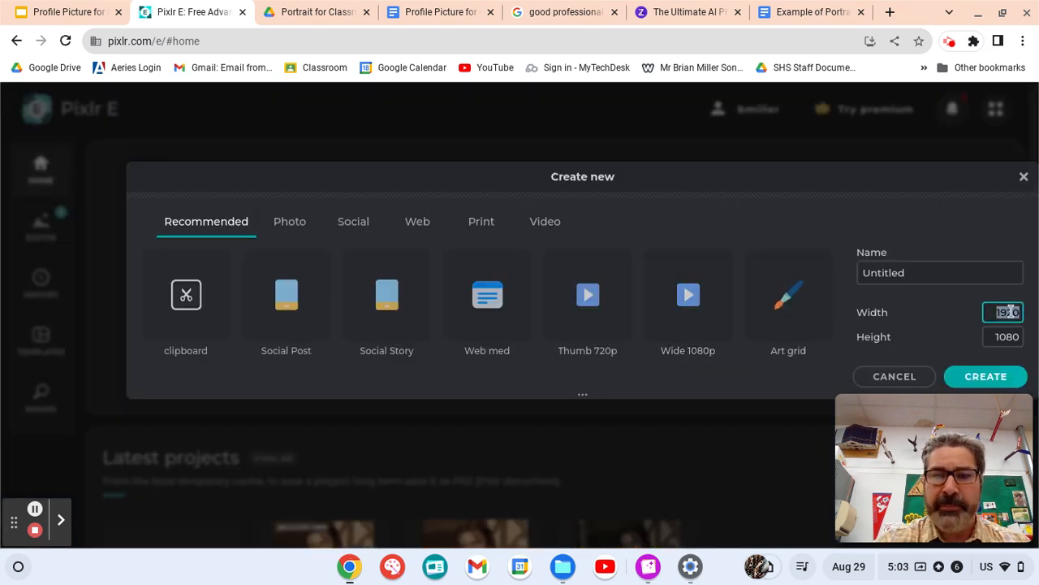
pyautogui.write('800')
pyautogui.press('Tab')
pyautogui.write('800')
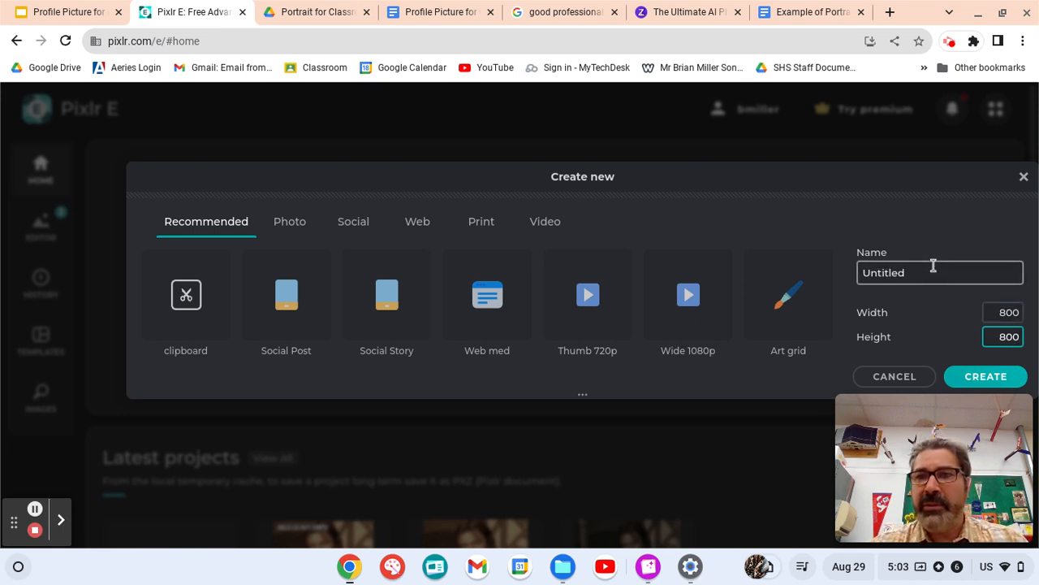
pyautogui.moveTo(933, 269); pyautogui.dragTo(860, 270)
pyautogui.write('P')
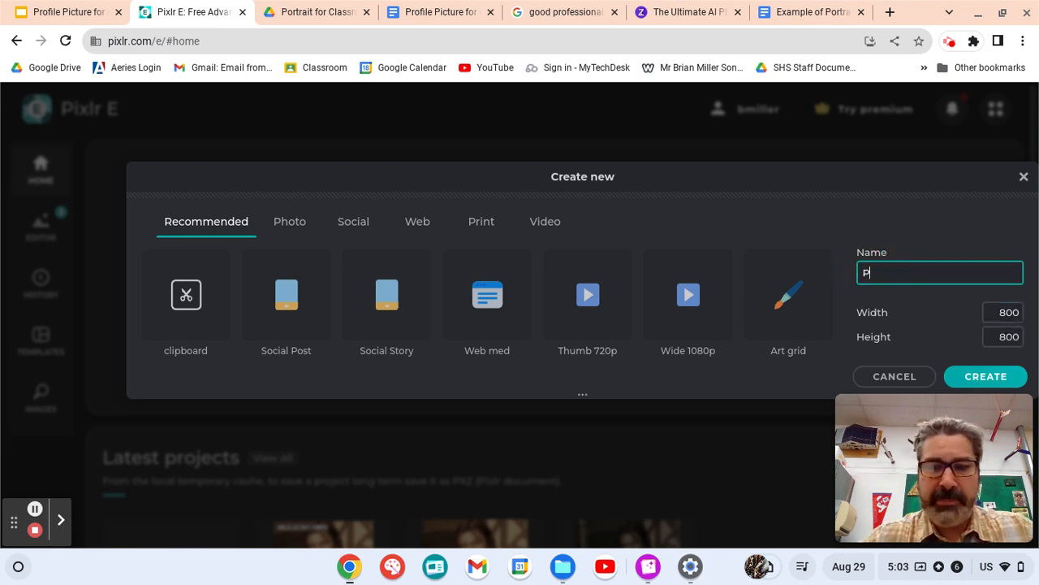
pyautogui.write('rofile')
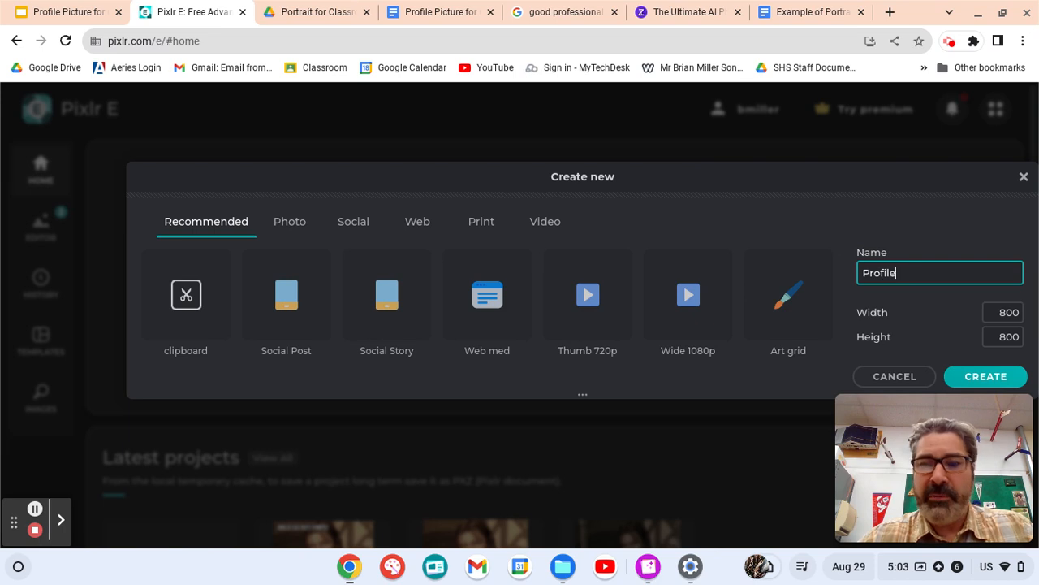
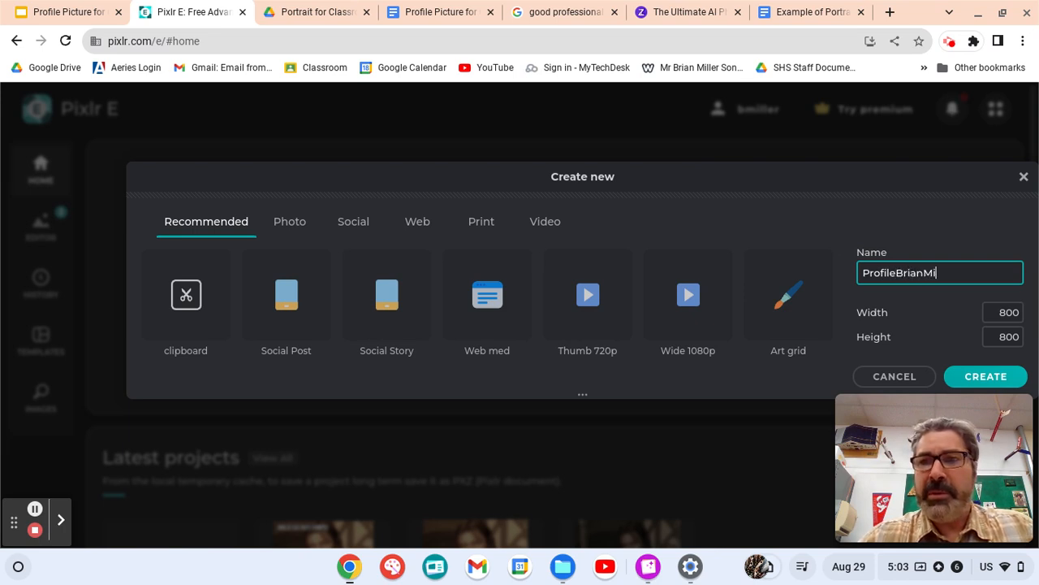
pyautogui.click(986, 378)
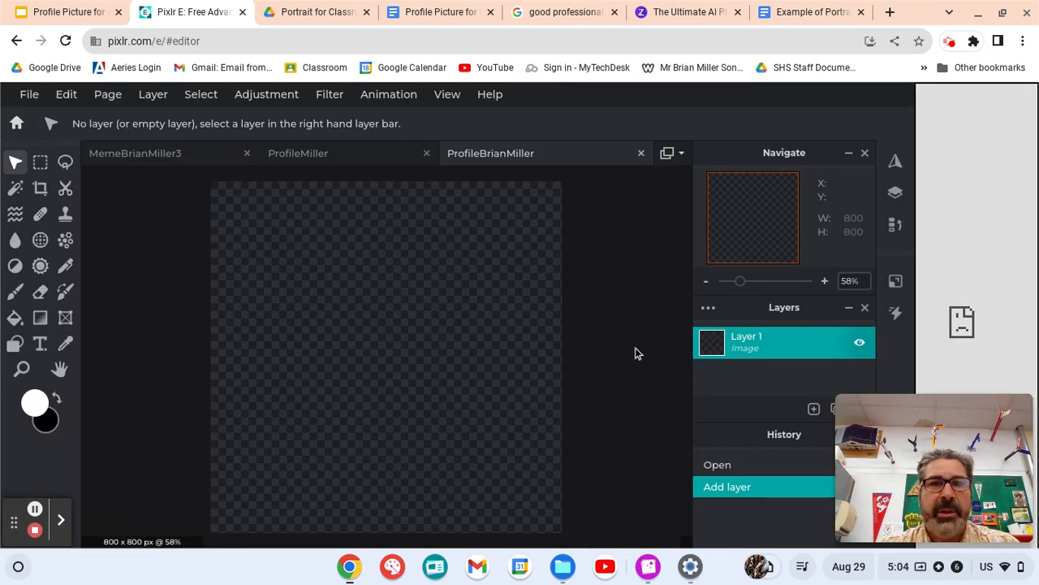
# - Add profiler4.jpg from the Assets Profile folder as a new layer
pyautogui.click(157, 97)
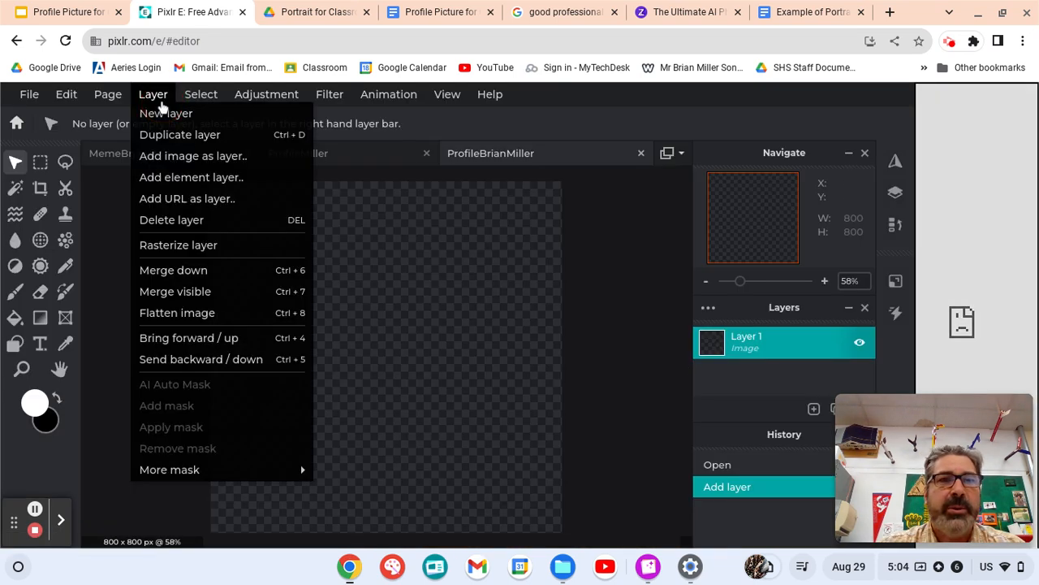
pyautogui.click(169, 155)
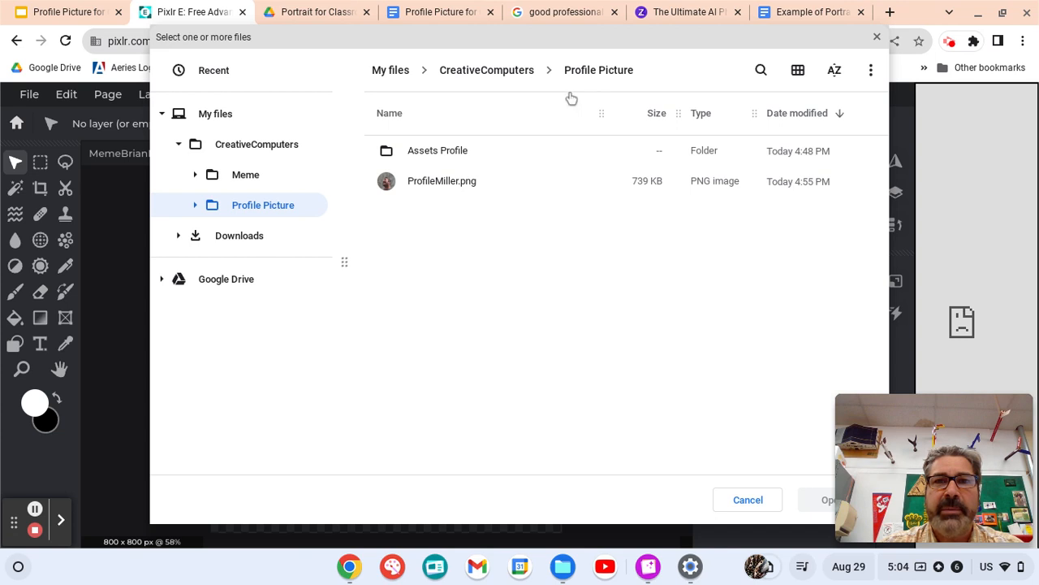
pyautogui.doubleClick(433, 151)
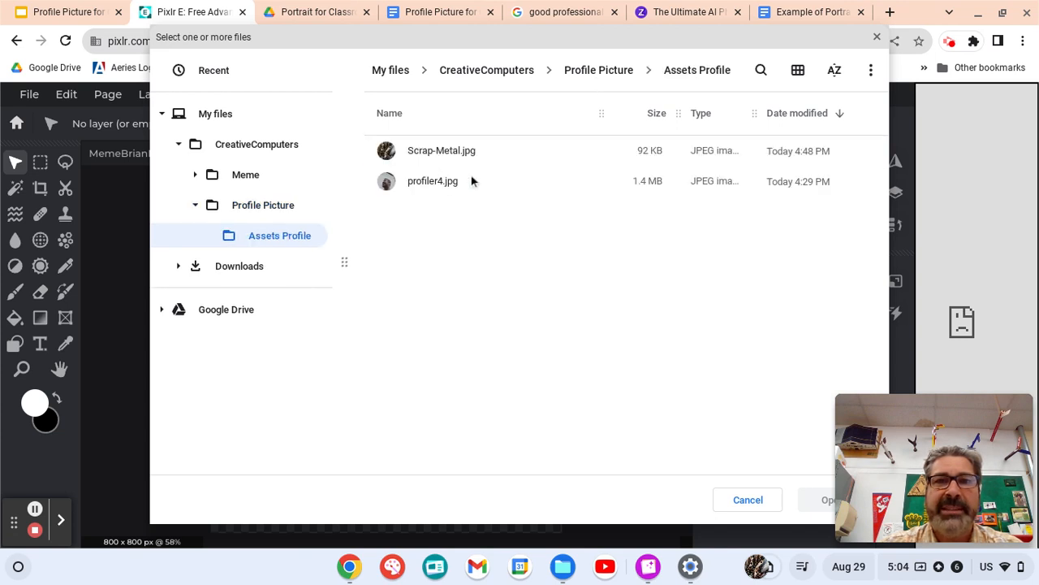
pyautogui.click(428, 186)
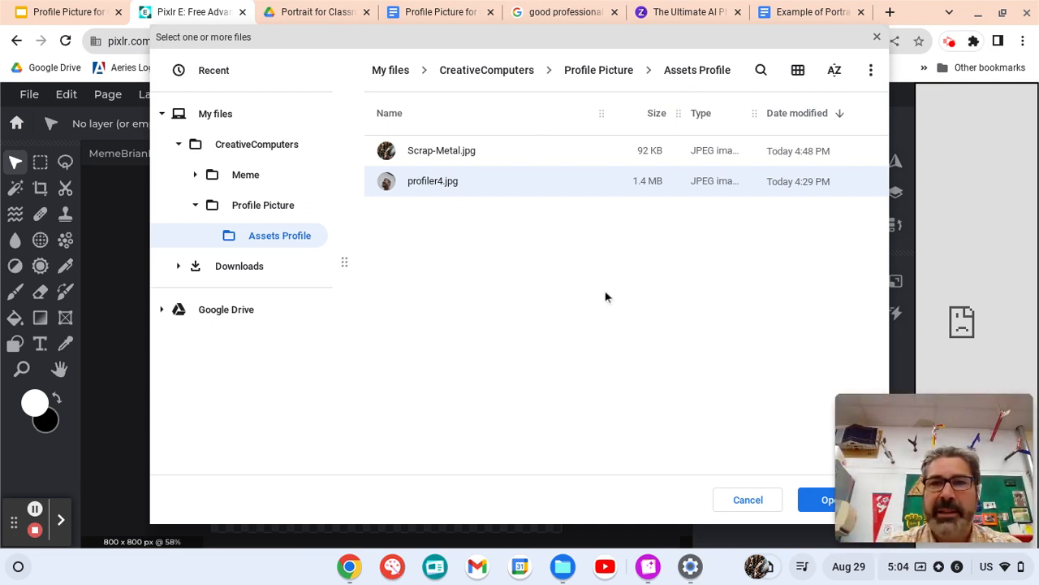
pyautogui.click(821, 500)
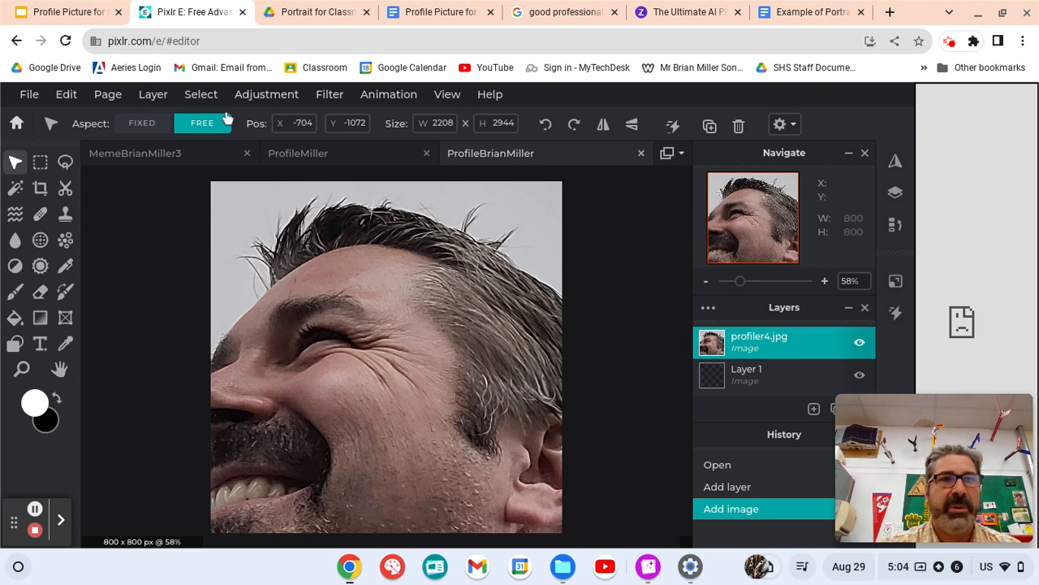
# - Scale and position profiler4.jpg to 762 × 1016 so head and shoulders fit the canvas
pyautogui.click(143, 125)
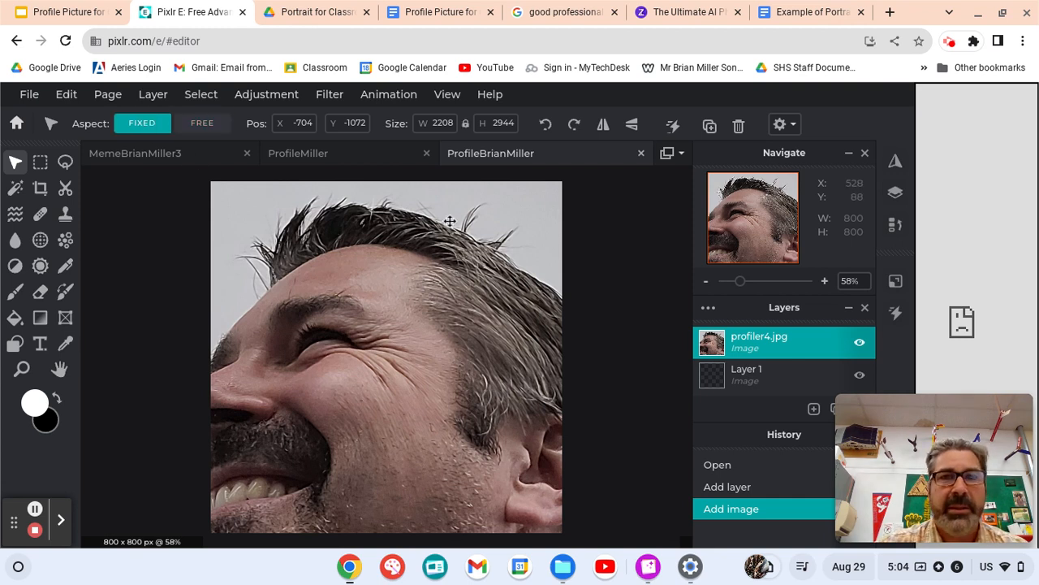
pyautogui.moveTo(458, 216); pyautogui.dragTo(278, 582)
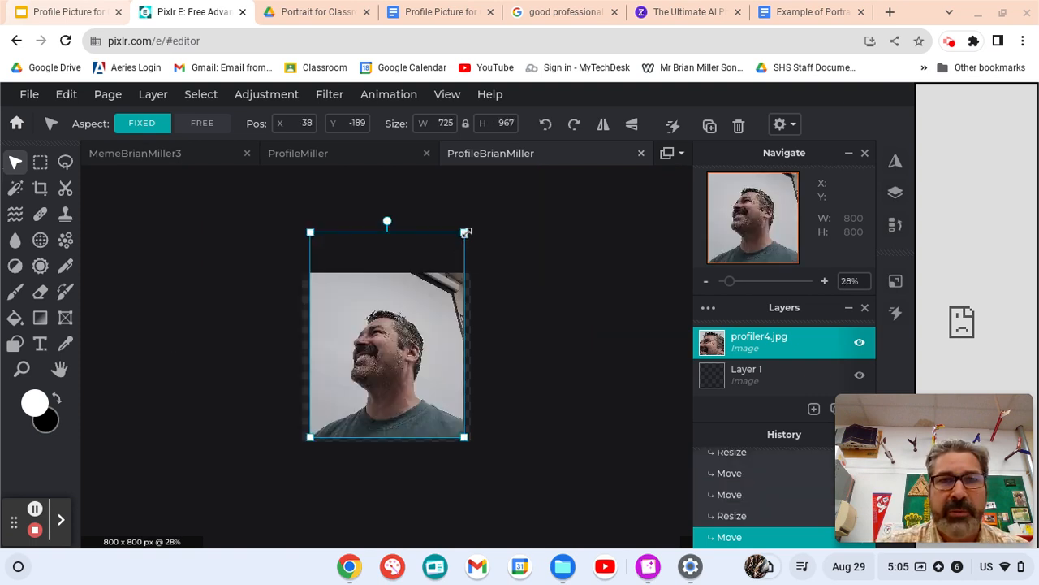
pyautogui.moveTo(465, 233)
pyautogui.mouseDown()
pyautogui.moveTo(434, 284)
pyautogui.moveTo(462, 237)
pyautogui.mouseUp()
pyautogui.click(199, 122)
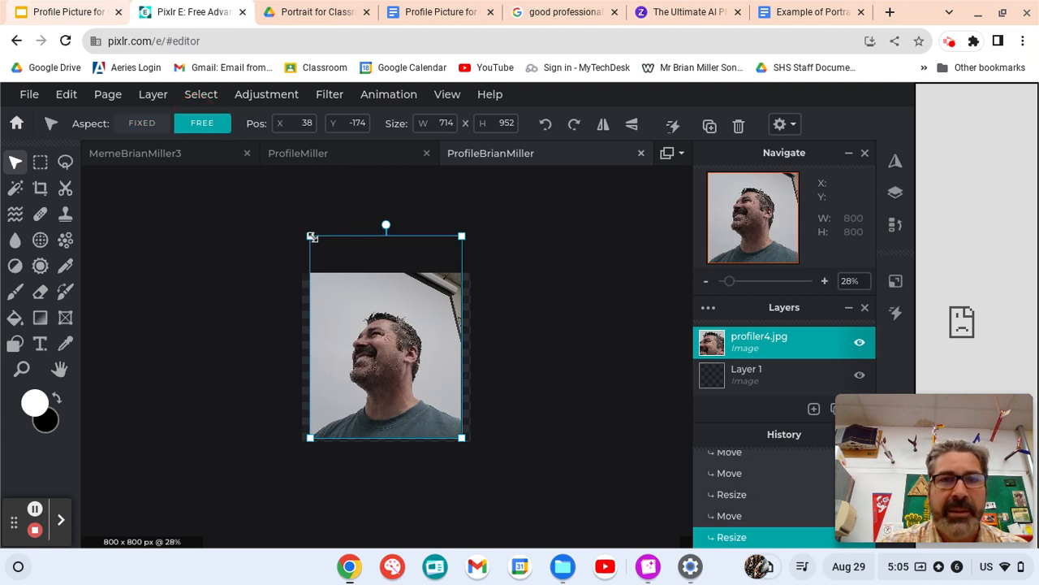
pyautogui.moveTo(311, 237); pyautogui.dragTo(374, 317)
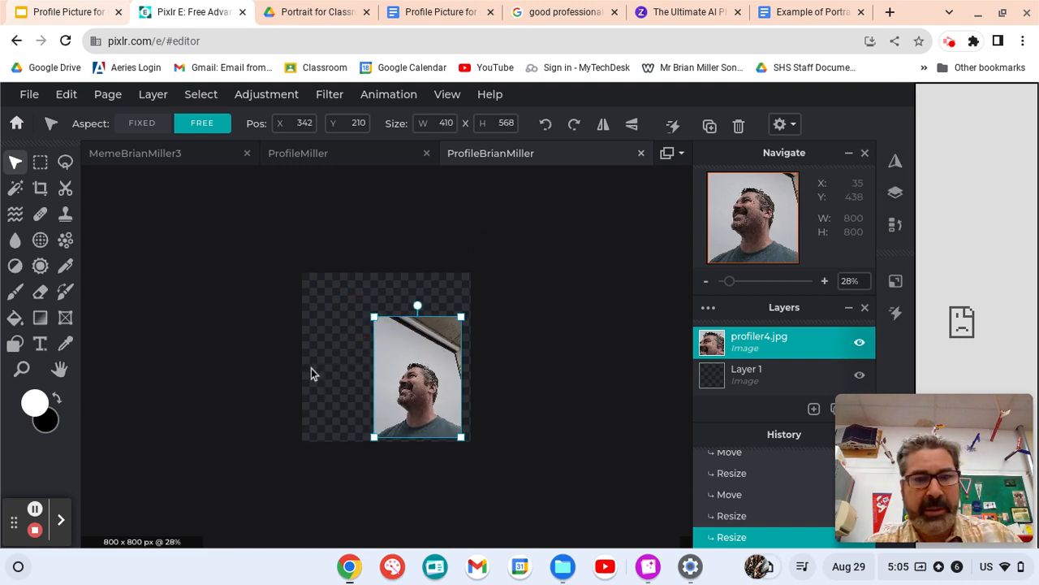
pyautogui.hotkey('ctrl', 'z')
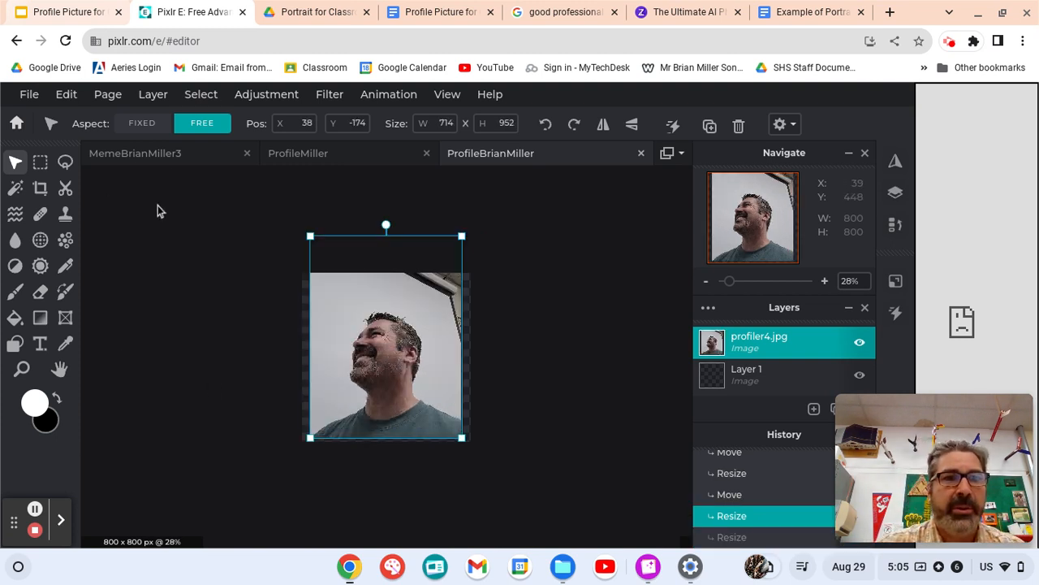
pyautogui.moveTo(463, 236); pyautogui.dragTo(473, 303)
pyautogui.press('shift')
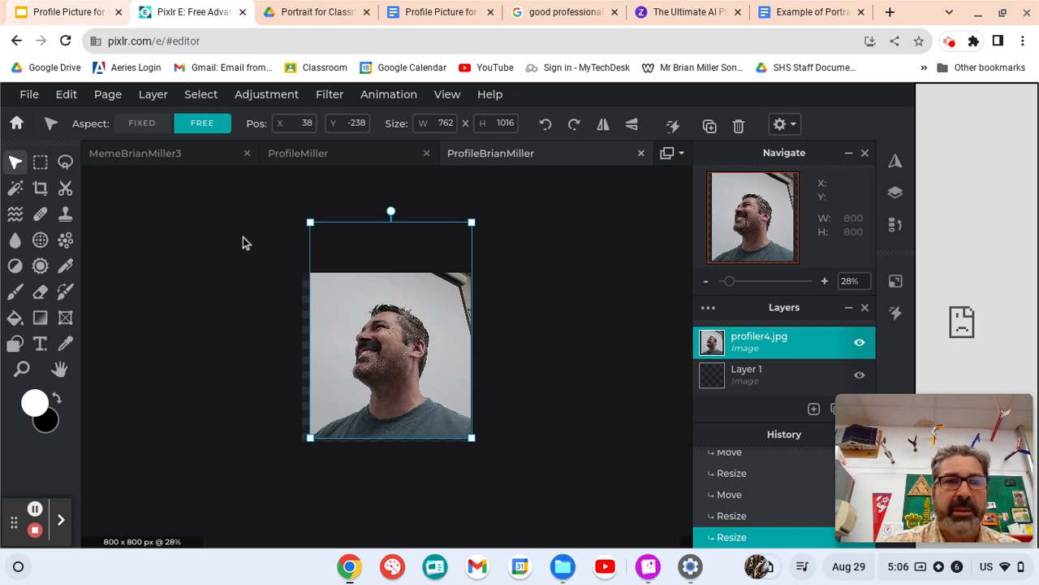
pyautogui.click(65, 187)
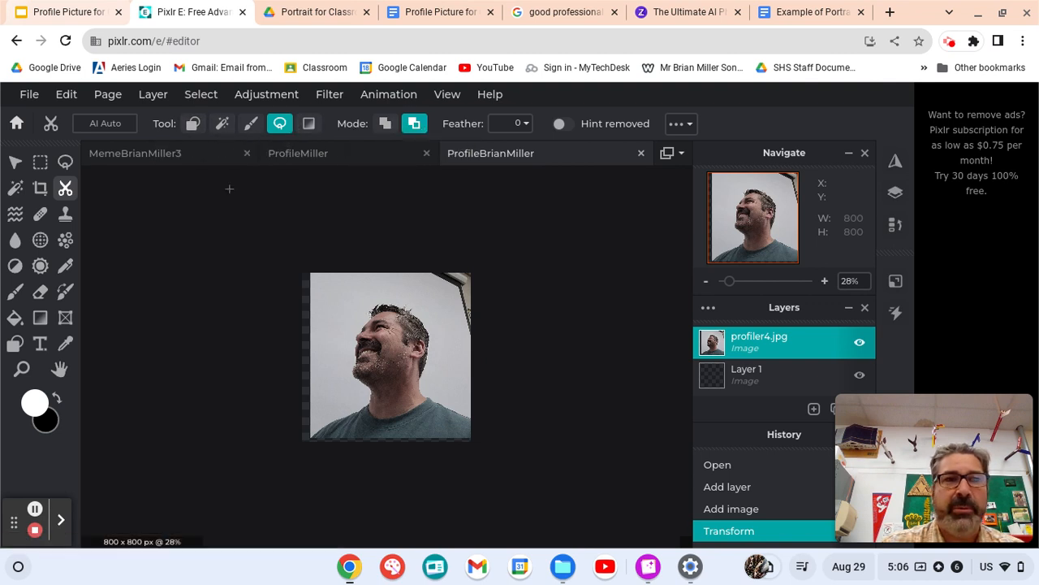
# - Auto-cut the person out of the photo and rename that layer MainBG
pyautogui.click(105, 124)
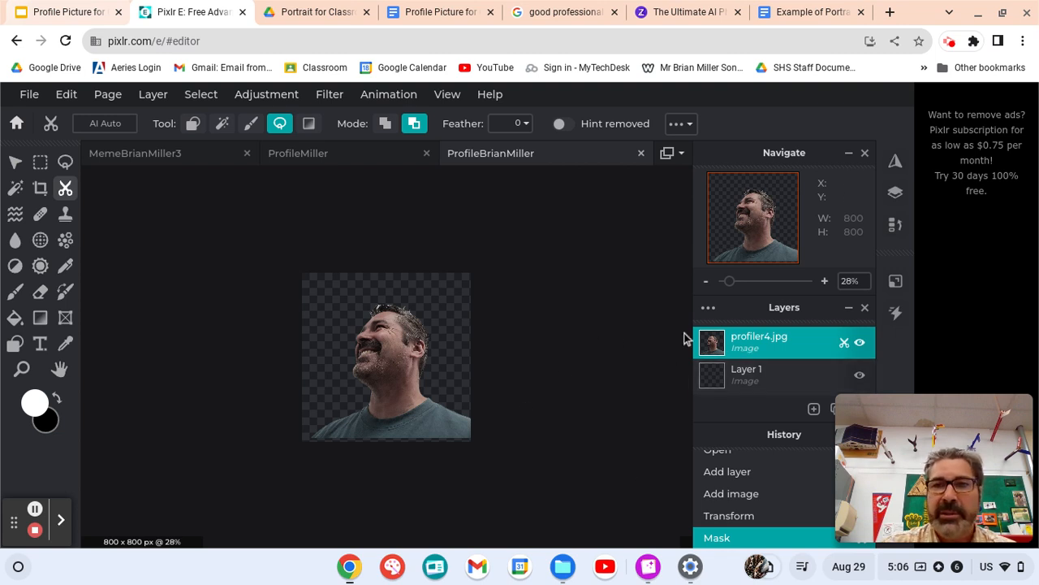
pyautogui.doubleClick(749, 341)
pyautogui.click(613, 320)
pyautogui.moveTo(609, 320); pyautogui.dragTo(536, 316)
pyautogui.write('Main')
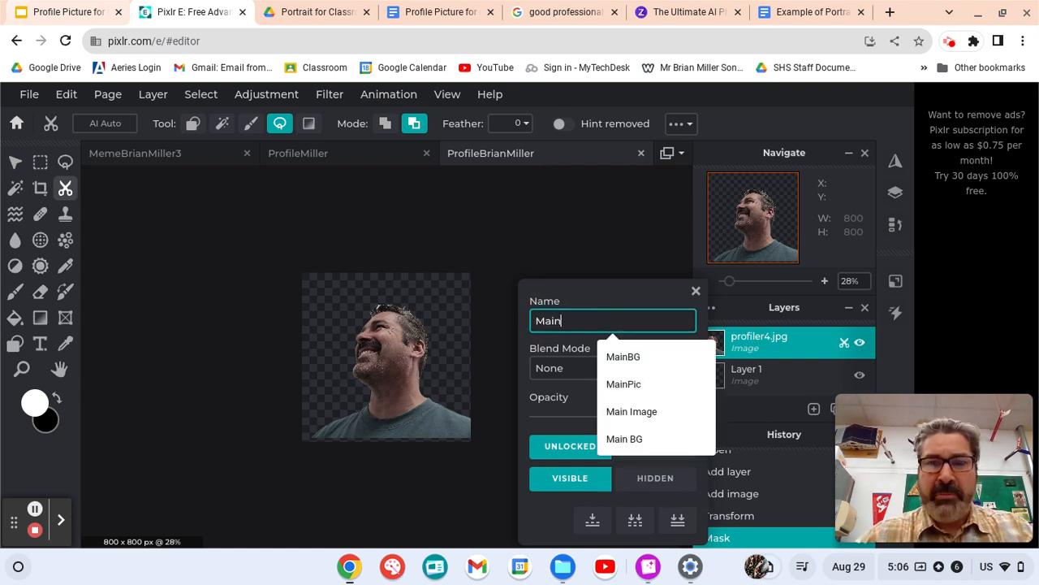
pyautogui.write('BG')
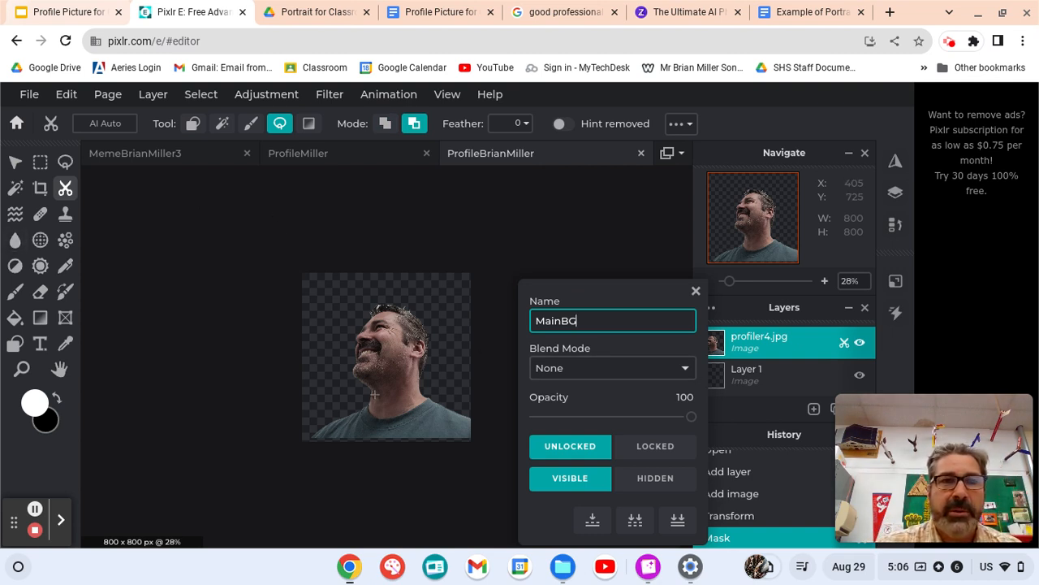
pyautogui.click(153, 94)
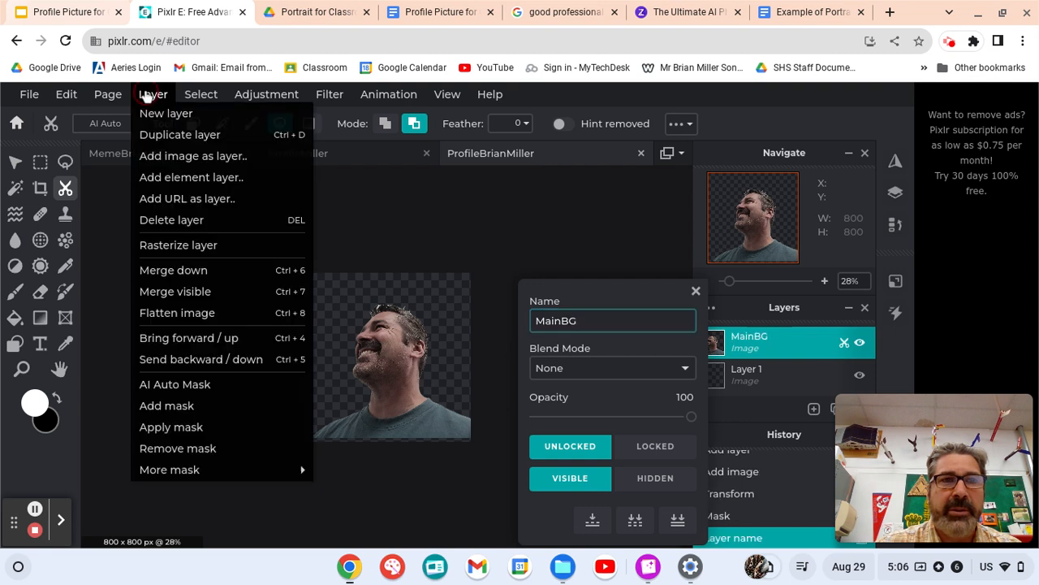
# - Add Scrap-Metal.jpg as a new layer
pyautogui.click(161, 159)
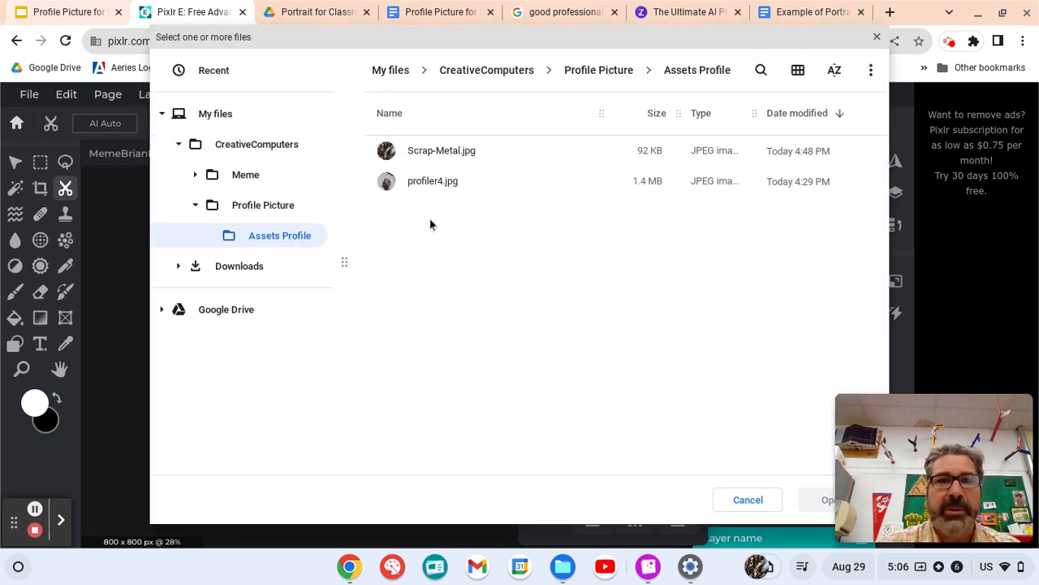
pyautogui.click(431, 154)
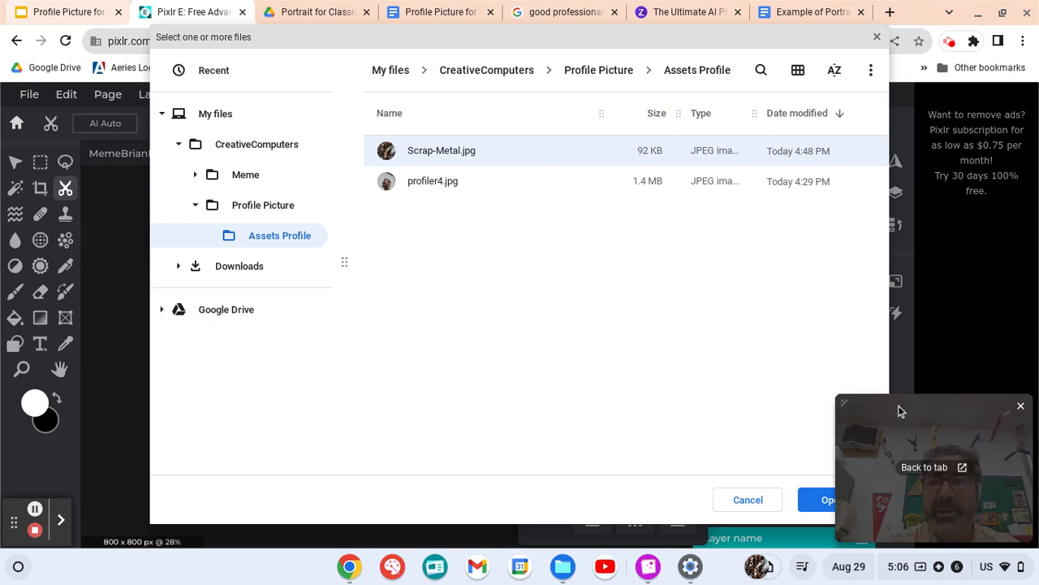
pyautogui.moveTo(900, 411); pyautogui.dragTo(893, 300)
pyautogui.click(828, 500)
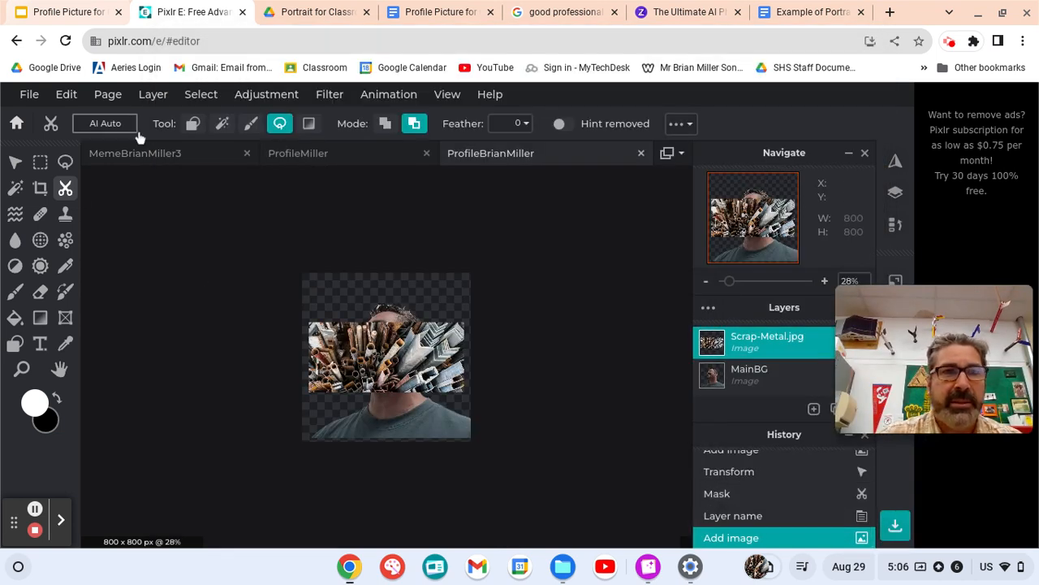
# - Enlarge the scrap-metal layer proportionally to 1775 × 803 so it covers the canvas
pyautogui.click(17, 164)
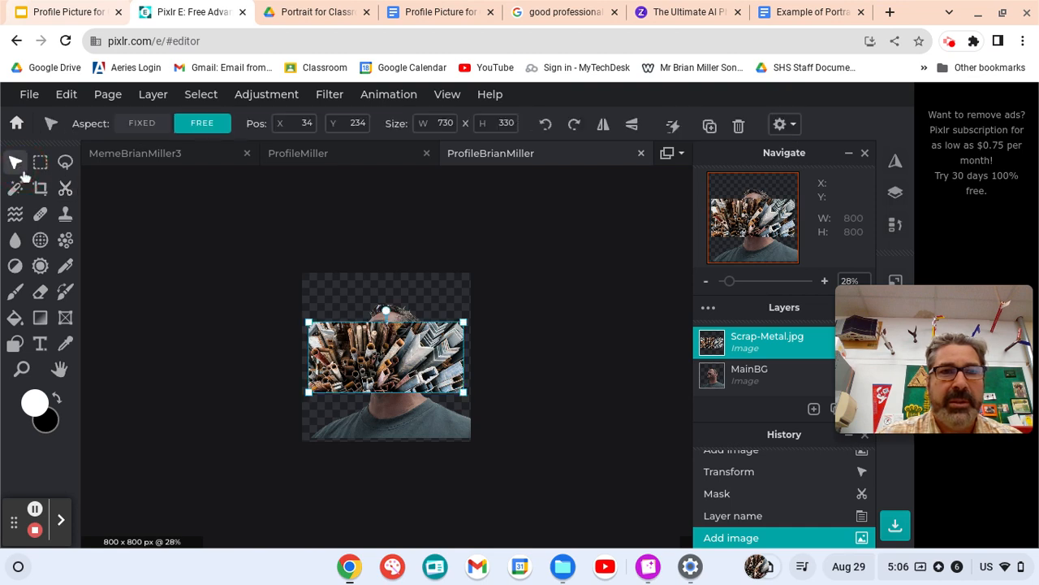
pyautogui.click(138, 124)
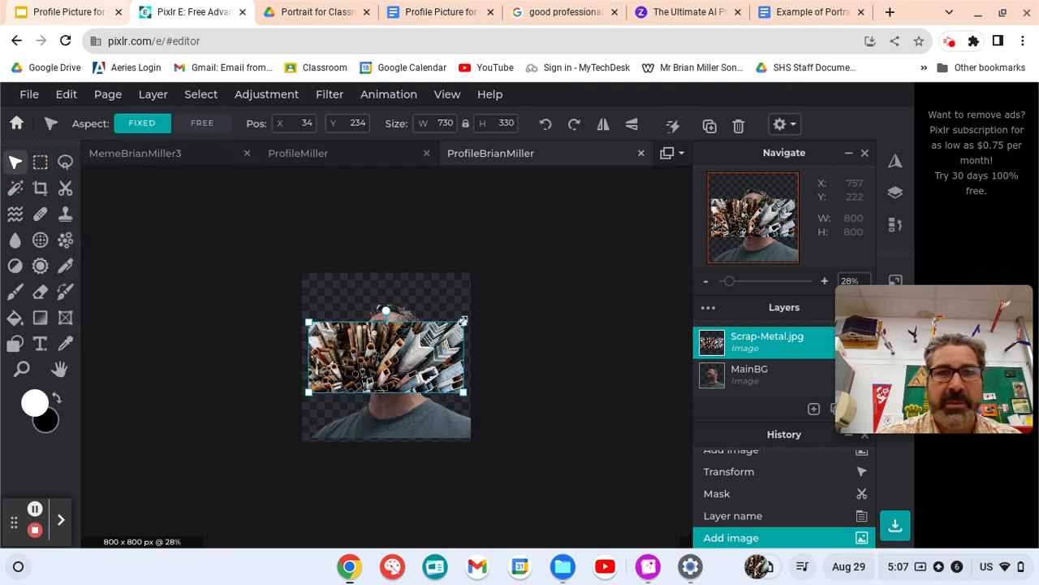
pyautogui.moveTo(463, 323); pyautogui.dragTo(562, 249)
pyautogui.moveTo(307, 395); pyautogui.dragTo(185, 512)
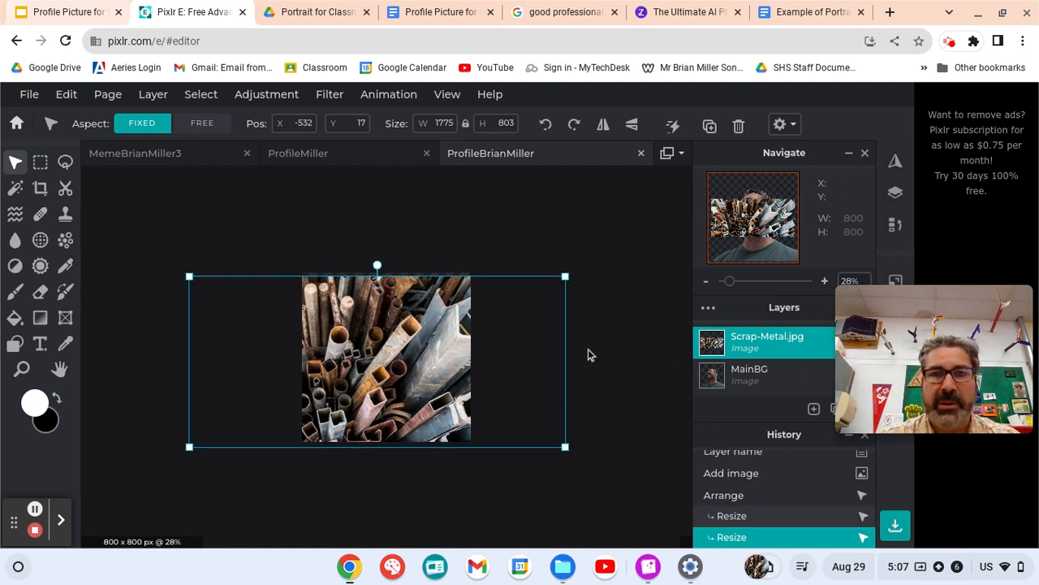
pyautogui.click(626, 369)
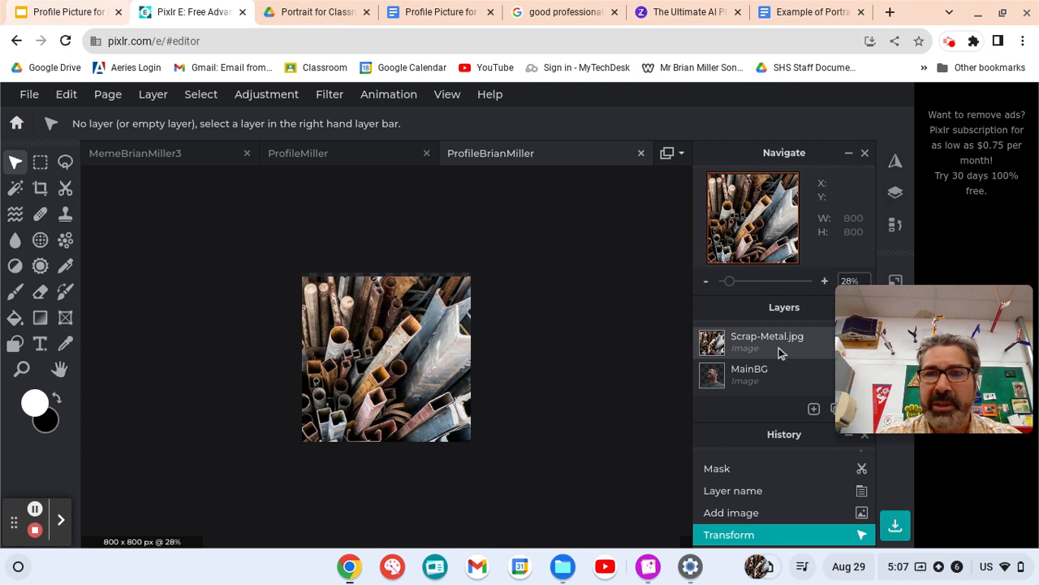
# - Move Scrap-Metal.jpg beneath MainBG and hide the empty Layer 1
pyautogui.click(770, 384)
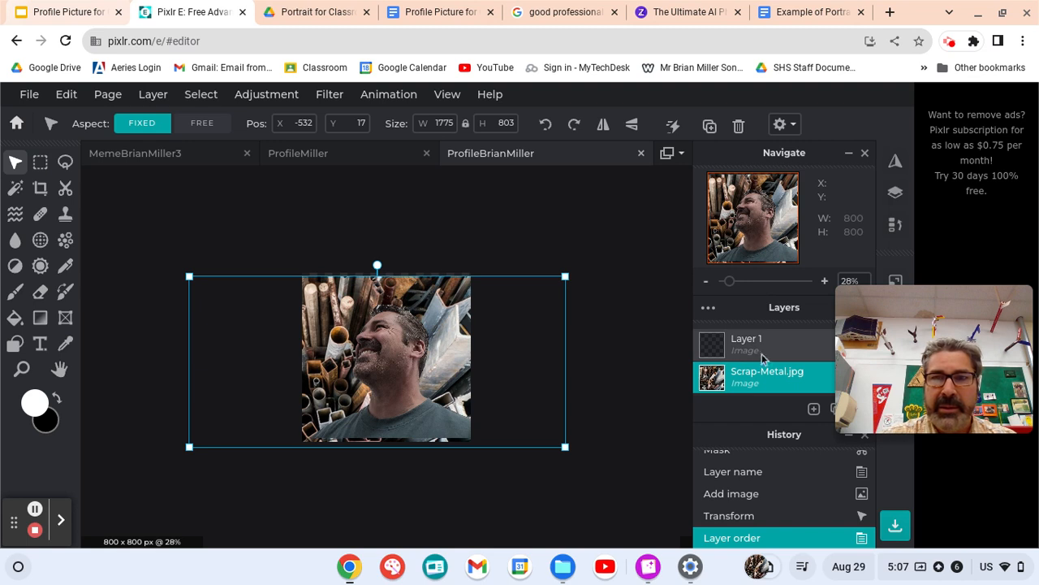
pyautogui.scroll(1, 781, 376)
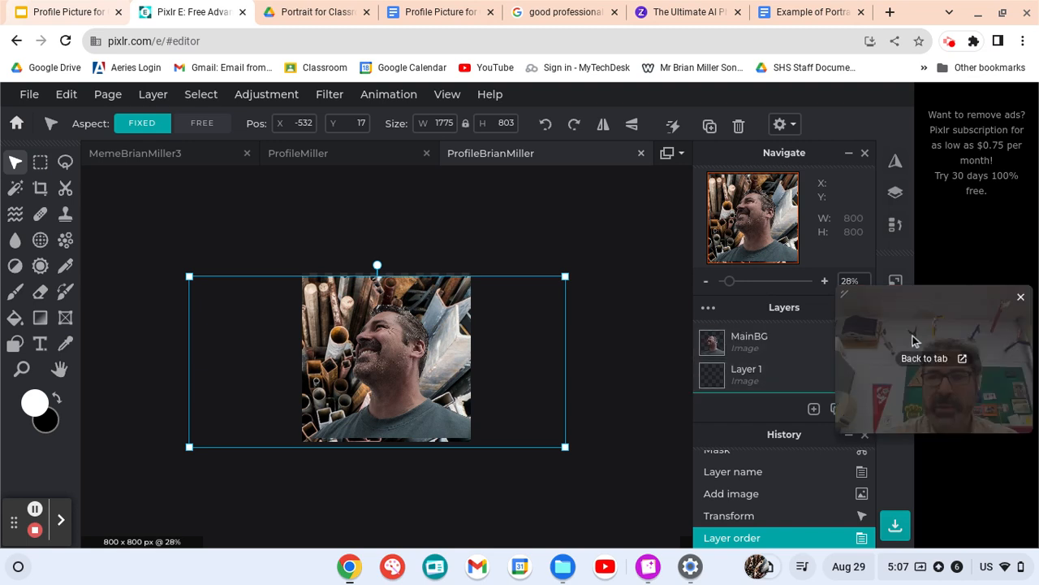
pyautogui.moveTo(912, 335); pyautogui.dragTo(879, 176)
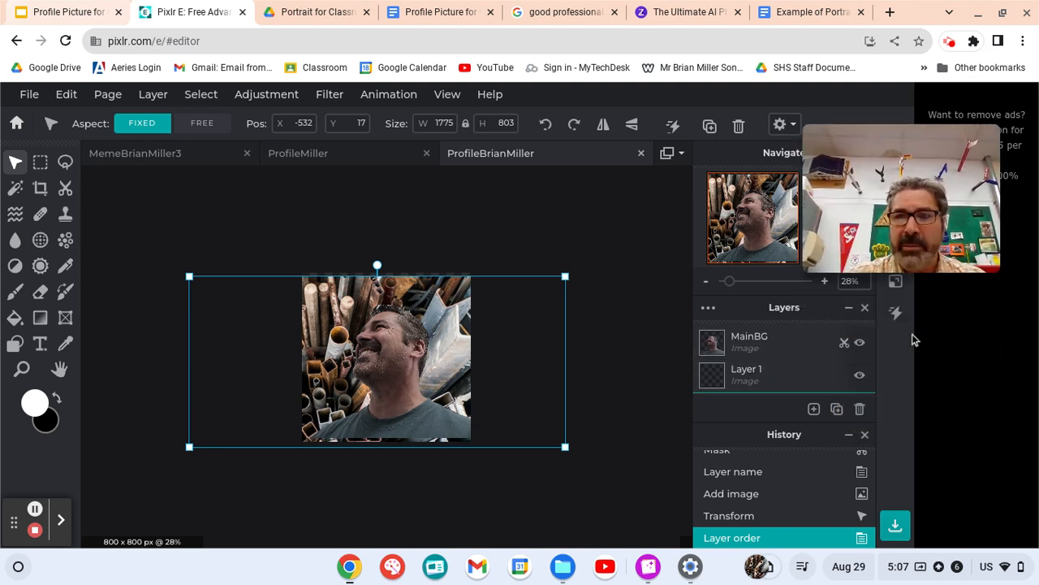
pyautogui.click(859, 374)
pyautogui.click(796, 374)
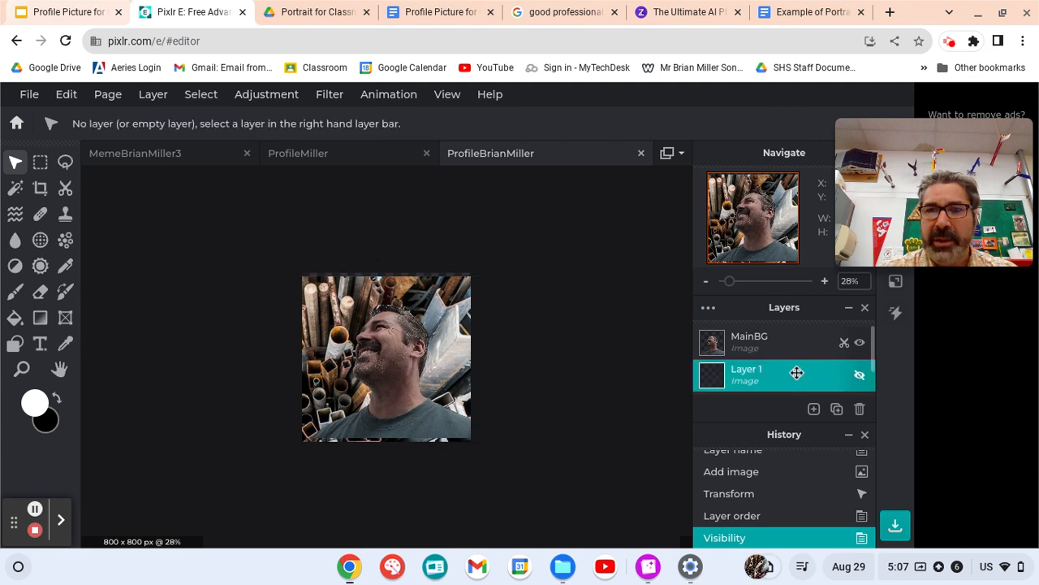
# - Delete the empty Layer 1 and nudge the MainBG portrait slightly down
pyautogui.click(859, 408)
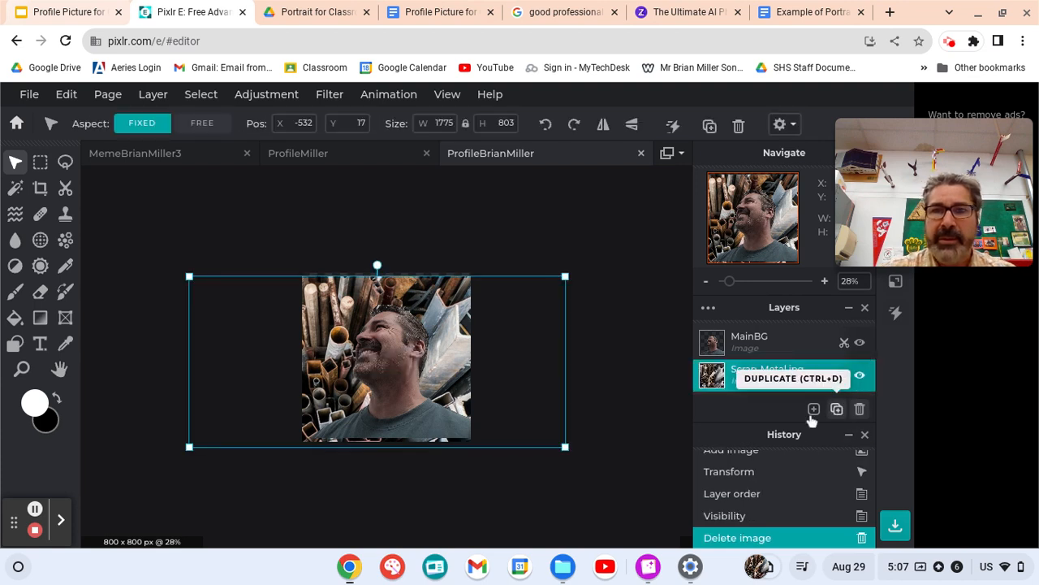
pyautogui.click(763, 347)
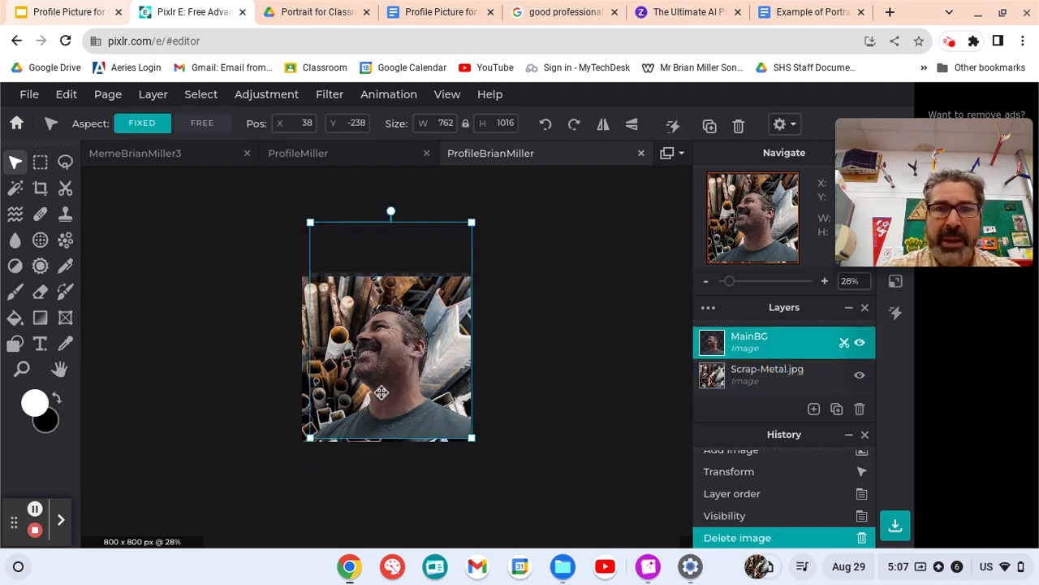
pyautogui.moveTo(390, 378); pyautogui.dragTo(391, 381)
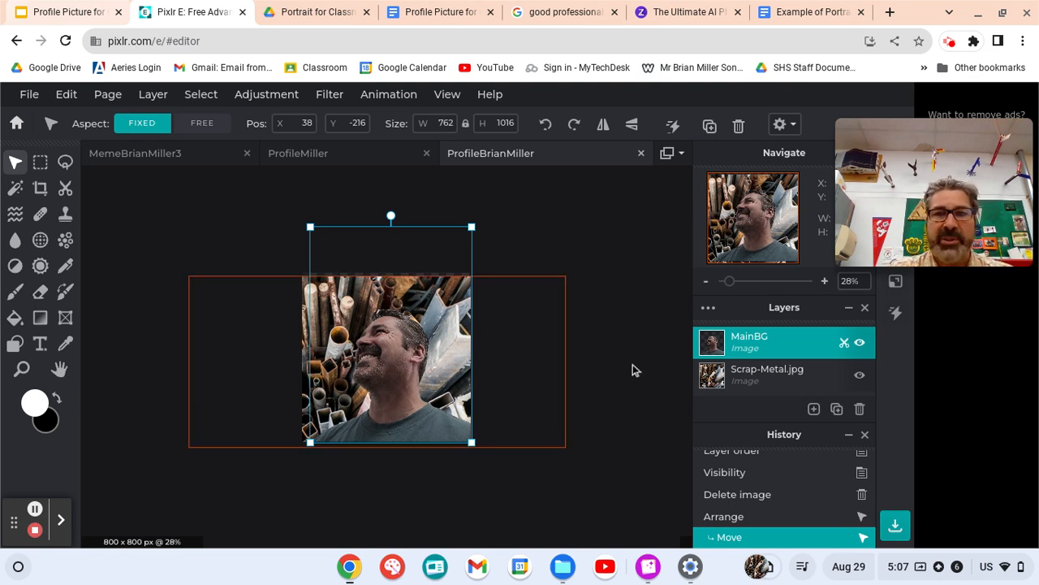
pyautogui.click(779, 384)
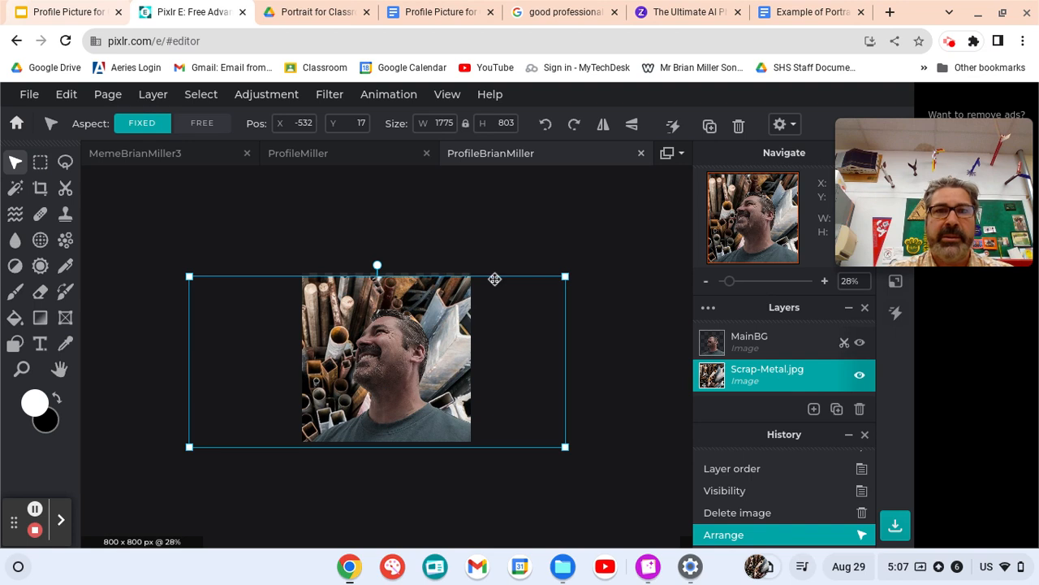
pyautogui.click(333, 98)
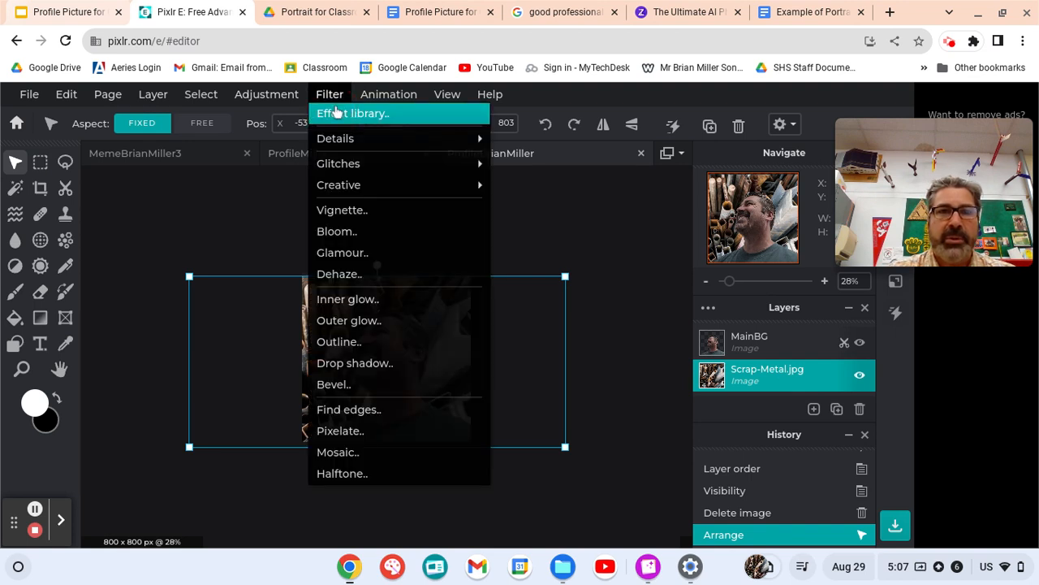
# - Set the scrap-metal backdrop's brightness to 92 and contrast to -57
pyautogui.moveTo(272, 95)
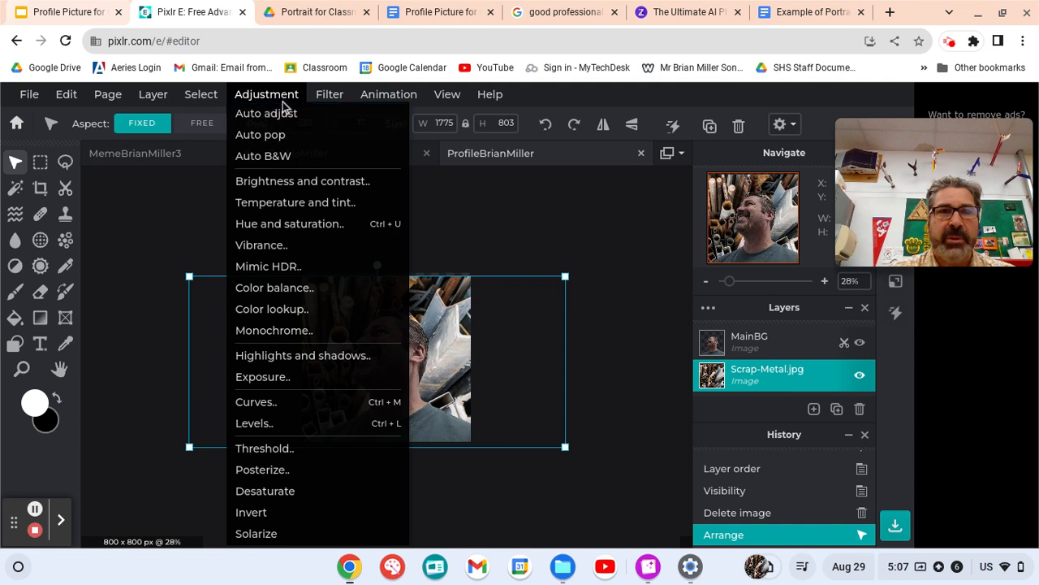
pyautogui.click(312, 182)
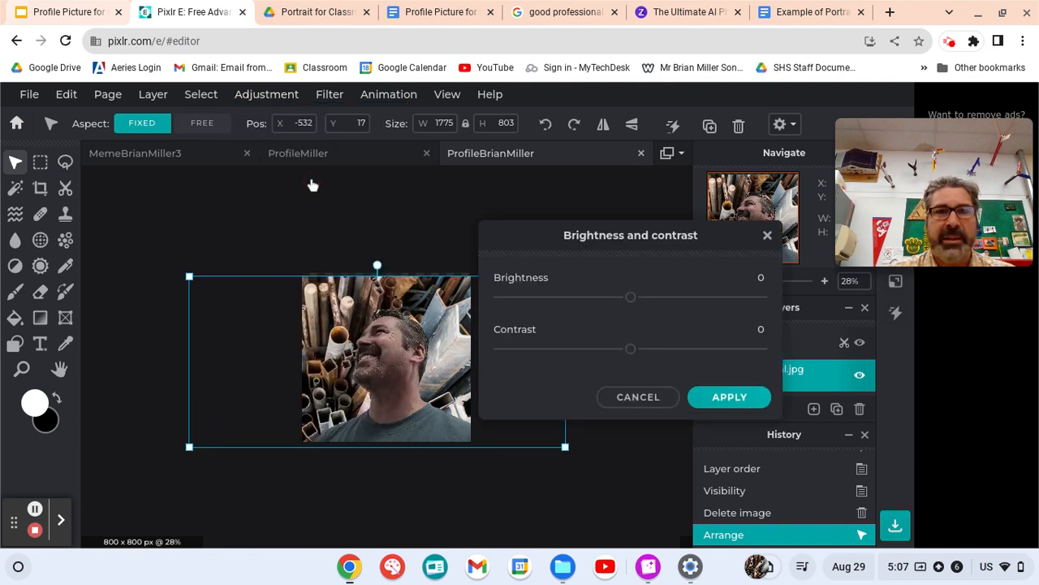
pyautogui.moveTo(634, 300); pyautogui.dragTo(655, 298)
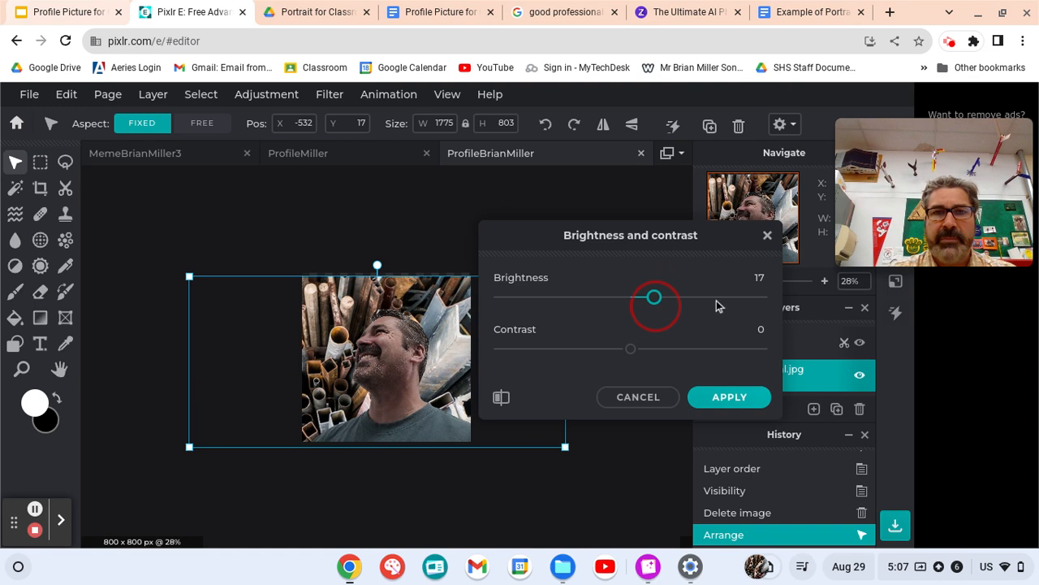
pyautogui.moveTo(671, 297); pyautogui.dragTo(751, 299)
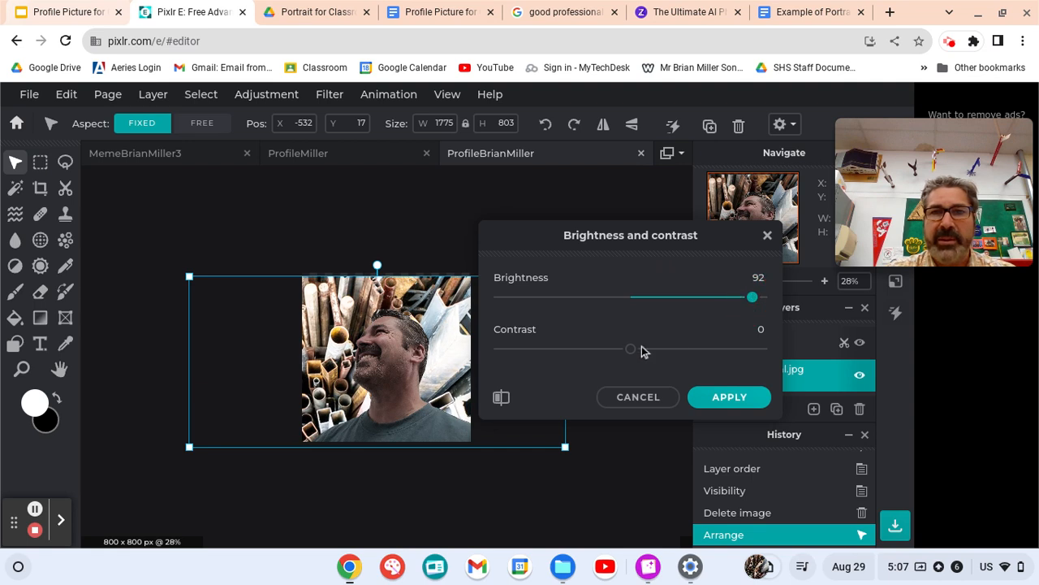
pyautogui.moveTo(632, 351); pyautogui.dragTo(554, 354)
pyautogui.click(709, 398)
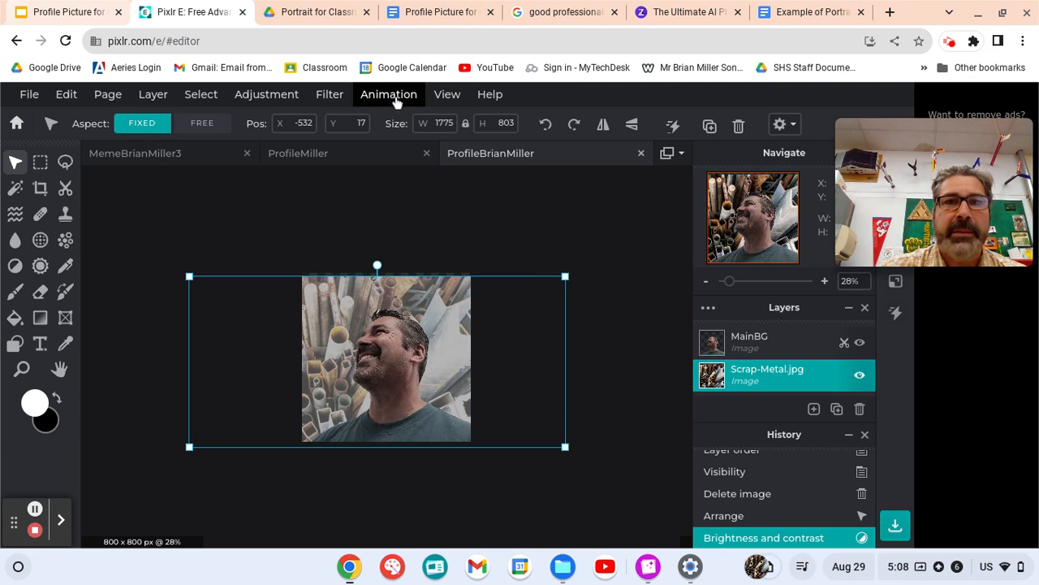
# - Apply a rightward radial blur of amount 3 to the Scrap-Metal.jpg backdrop
pyautogui.click(336, 100)
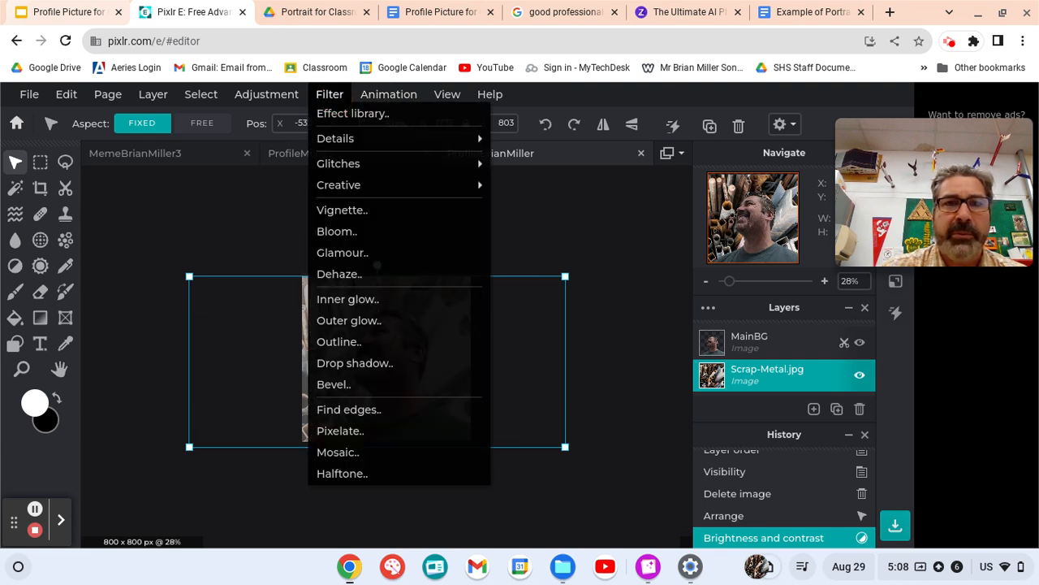
pyautogui.moveTo(347, 139)
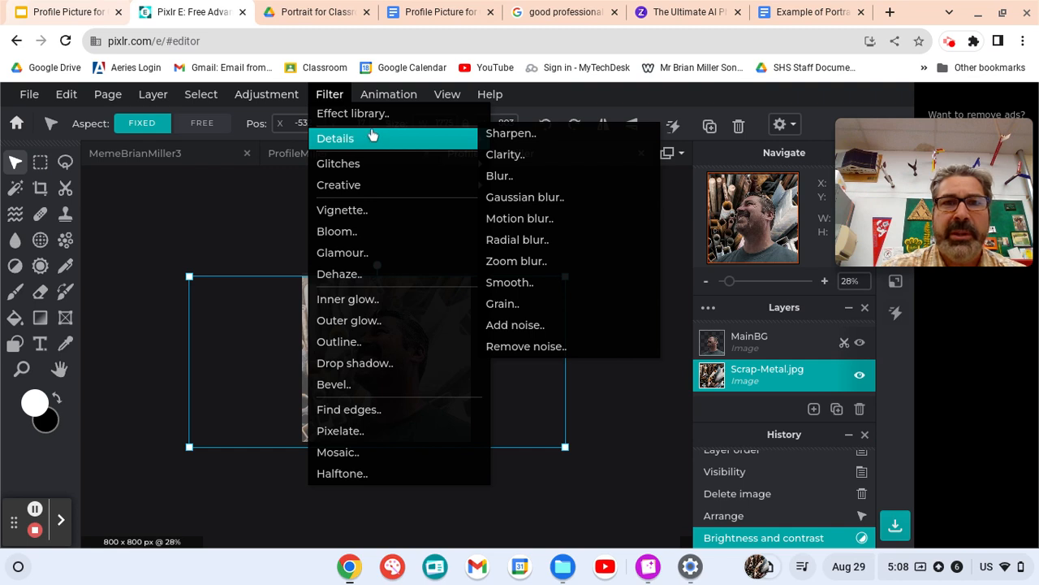
pyautogui.click(548, 240)
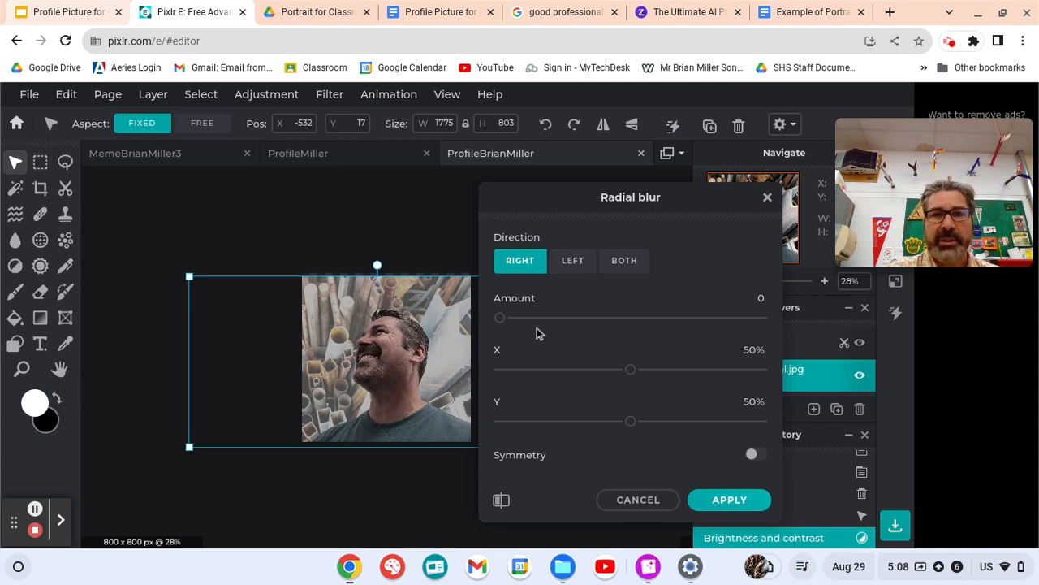
pyautogui.click(504, 322)
pyautogui.moveTo(505, 324); pyautogui.dragTo(510, 327)
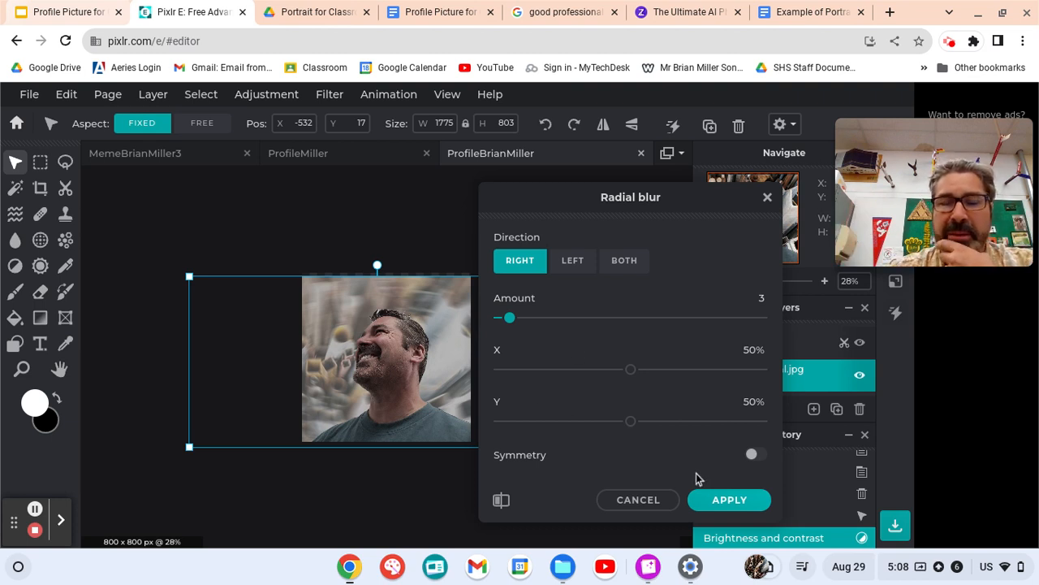
pyautogui.click(735, 499)
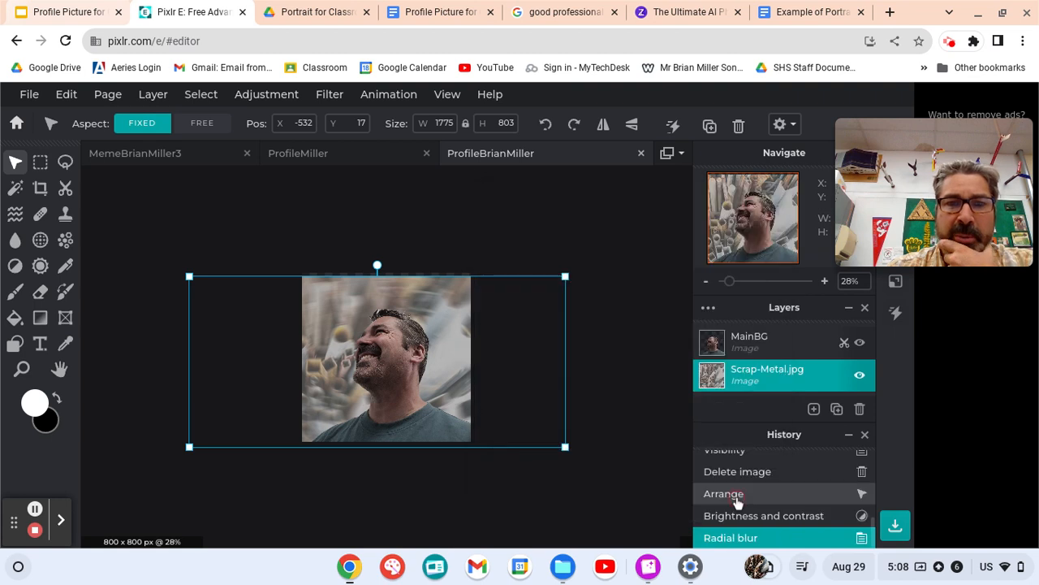
pyautogui.click(753, 344)
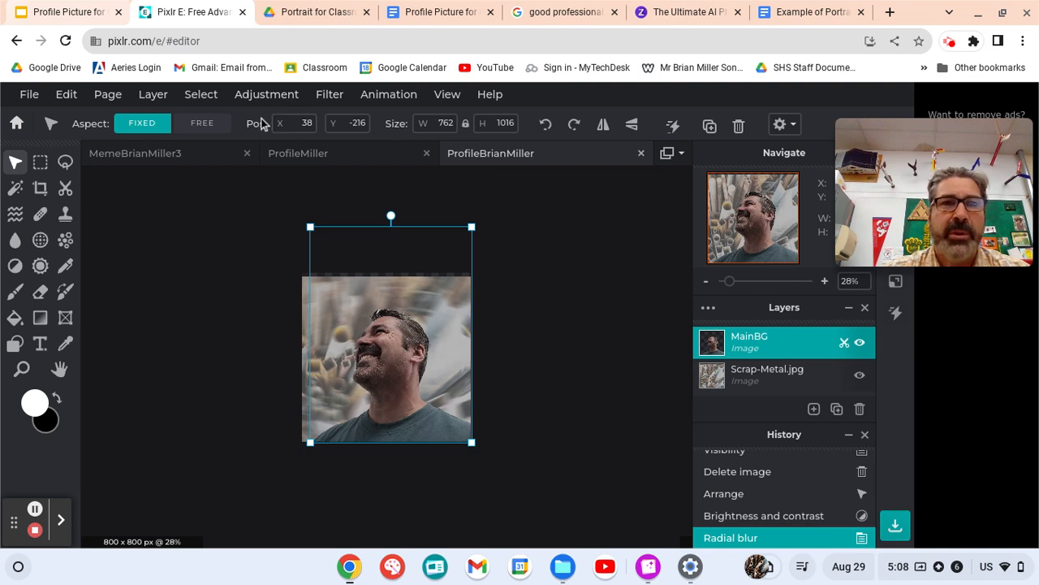
pyautogui.click(269, 98)
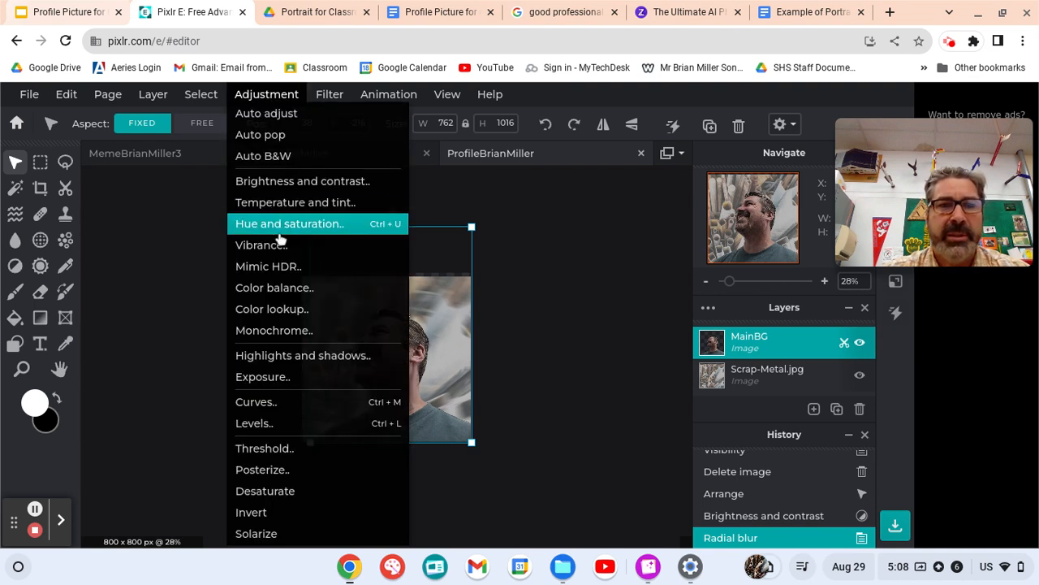
pyautogui.click(246, 470)
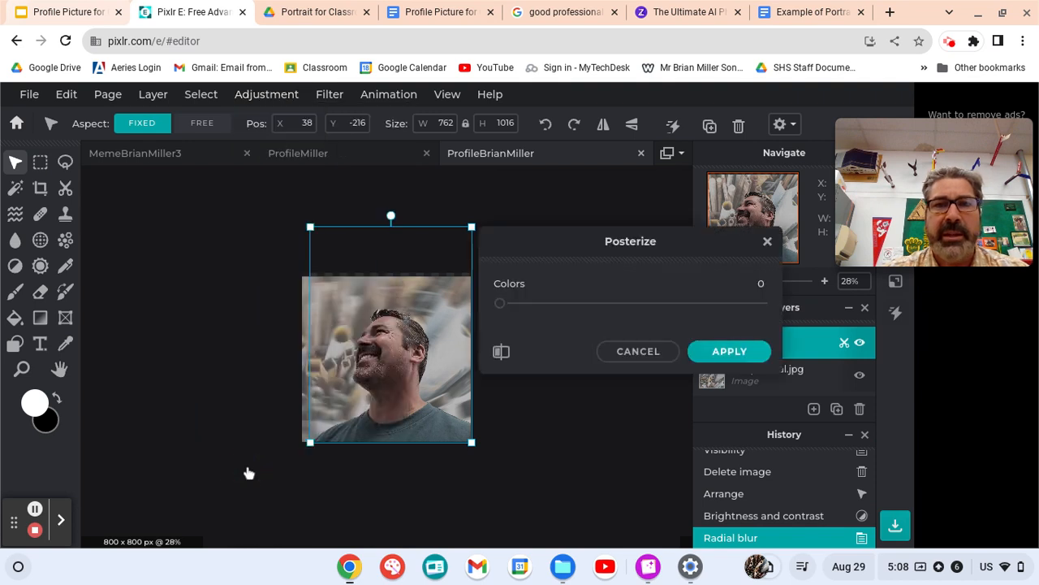
pyautogui.click(499, 304)
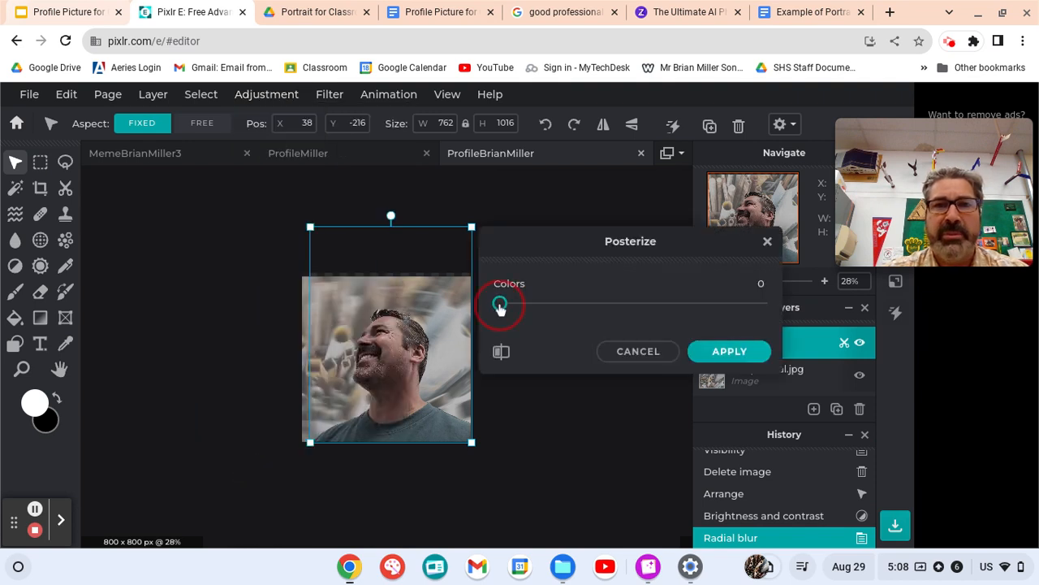
pyautogui.moveTo(501, 304)
pyautogui.mouseDown()
pyautogui.moveTo(532, 303)
pyautogui.moveTo(520, 303)
pyautogui.mouseUp()
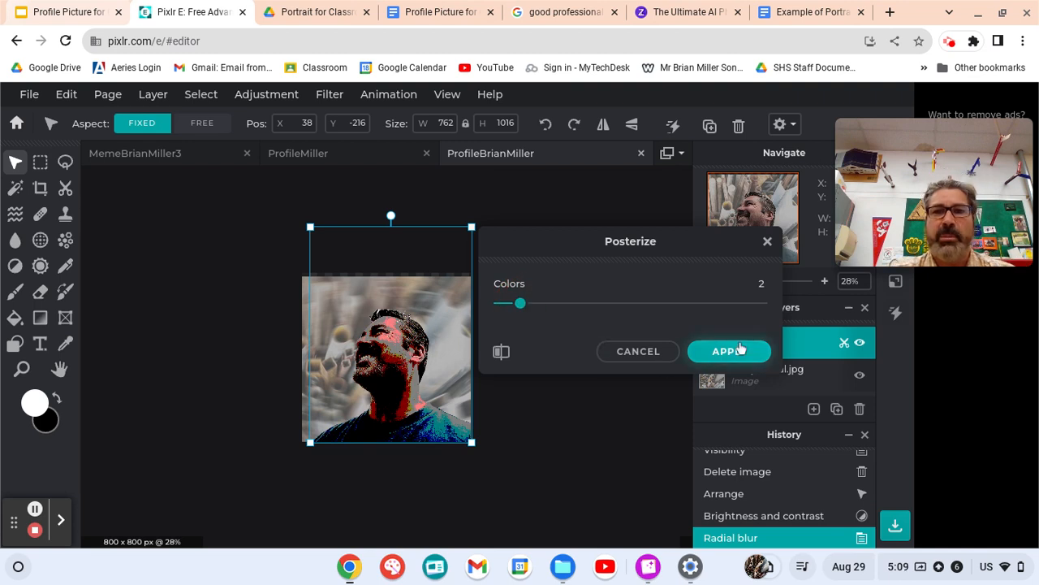
pyautogui.click(733, 357)
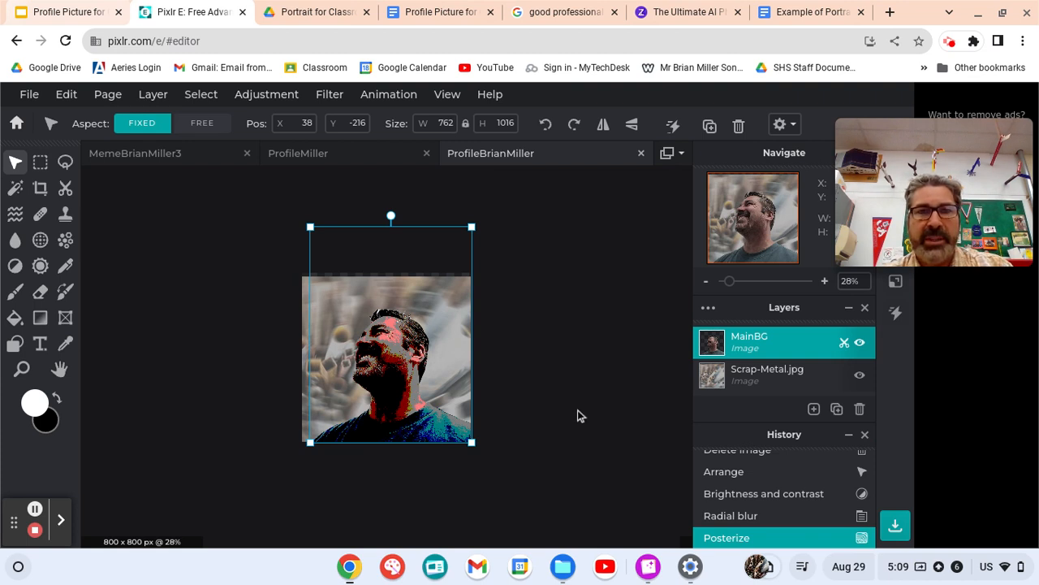
pyautogui.hotkey('ctrl', 'z')
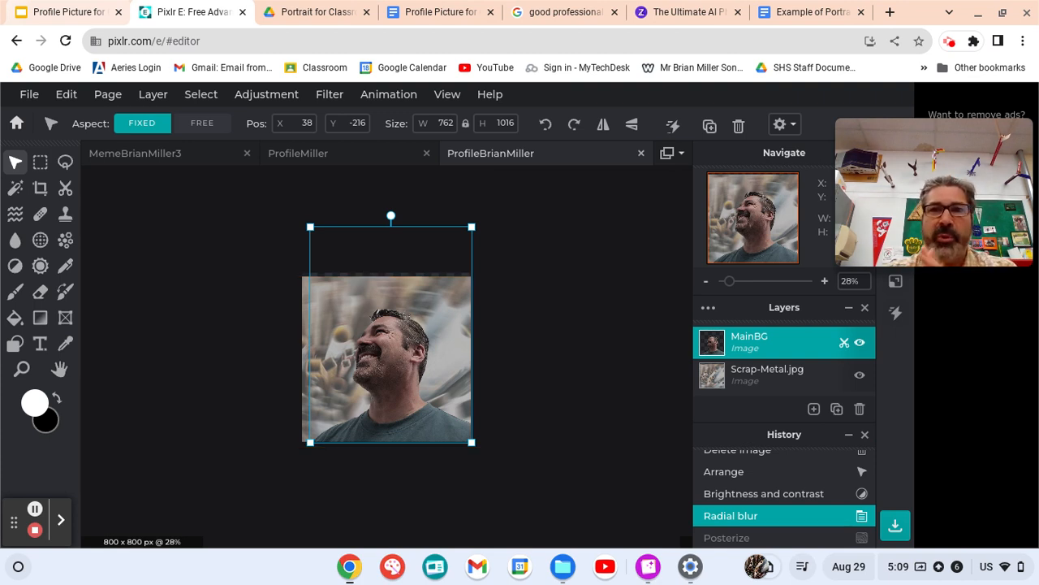
# - Quick-export the page as a numbered PNG into CreativeComputers > Profile Picture
pyautogui.click(31, 96)
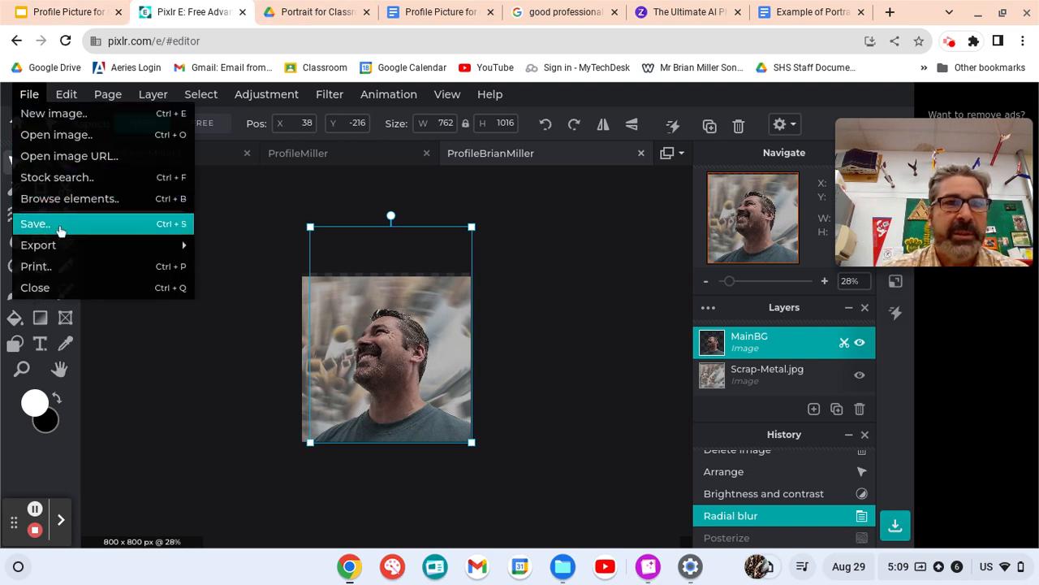
pyautogui.moveTo(56, 248)
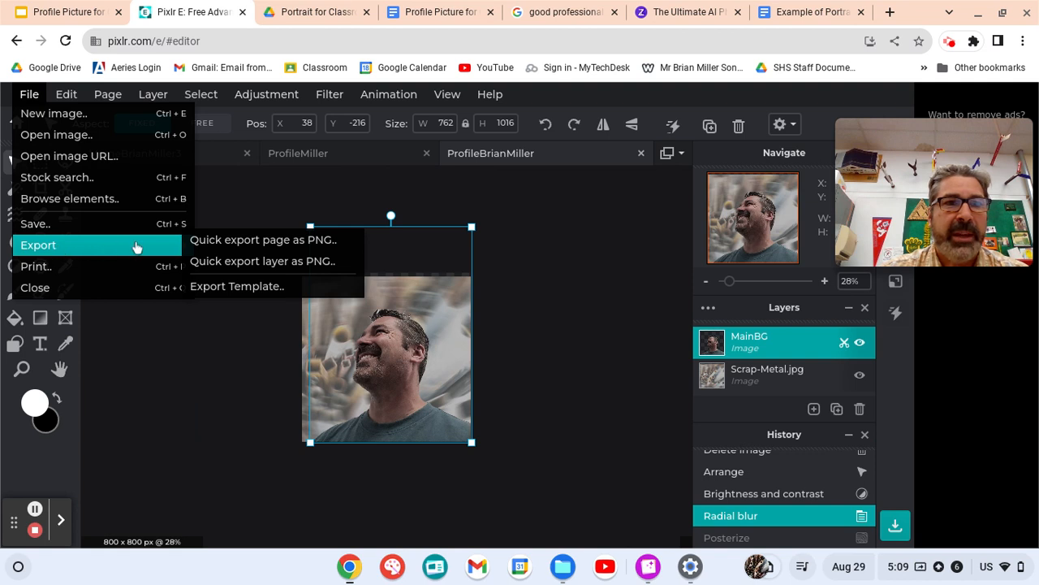
pyautogui.click(259, 244)
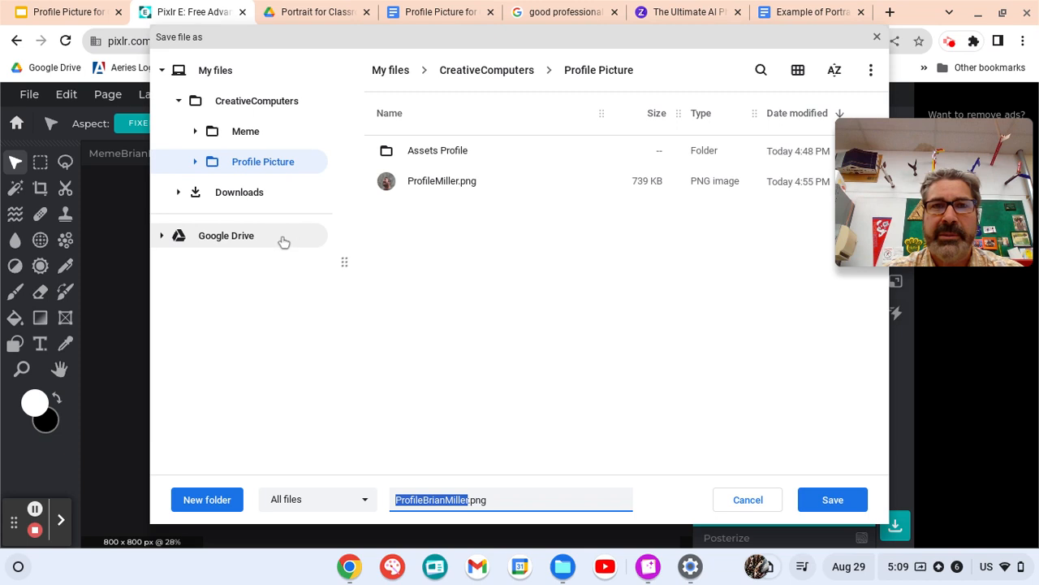
pyautogui.click(470, 501)
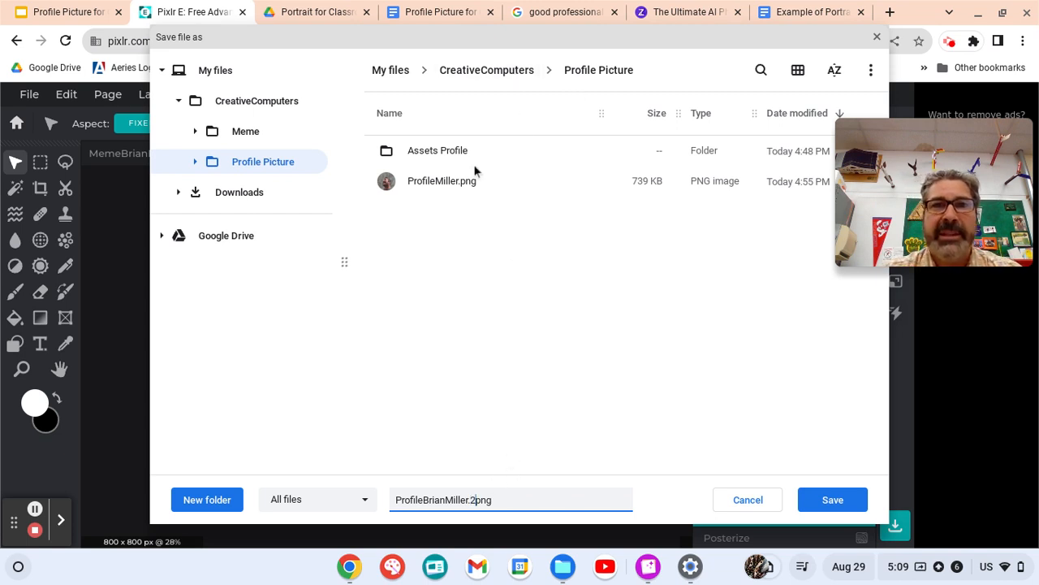
pyautogui.click(823, 503)
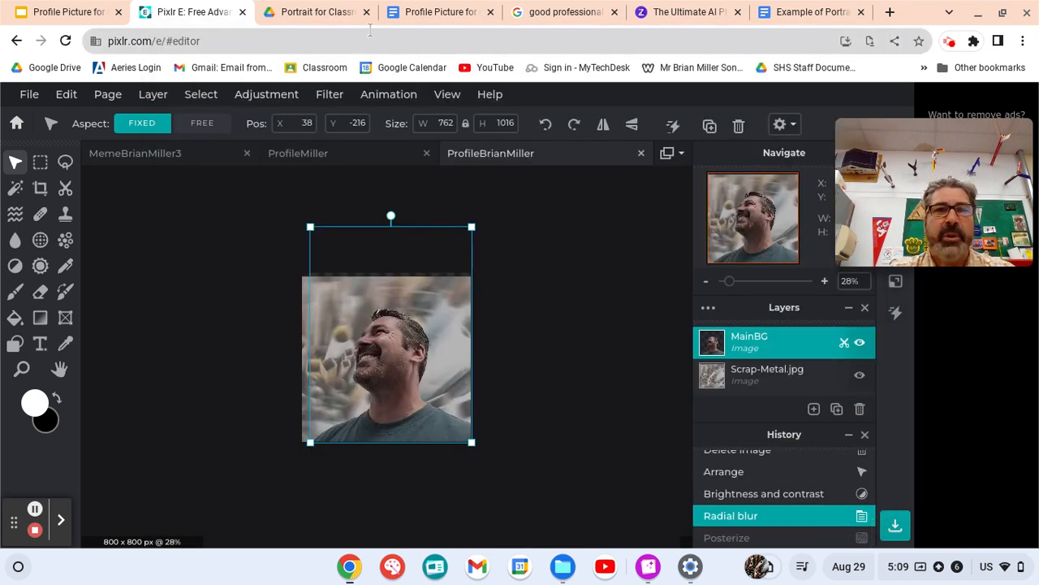
# - Check item 11's AI picture generator link in the scoring guide, then return to IMGCreator
pyautogui.click(436, 13)
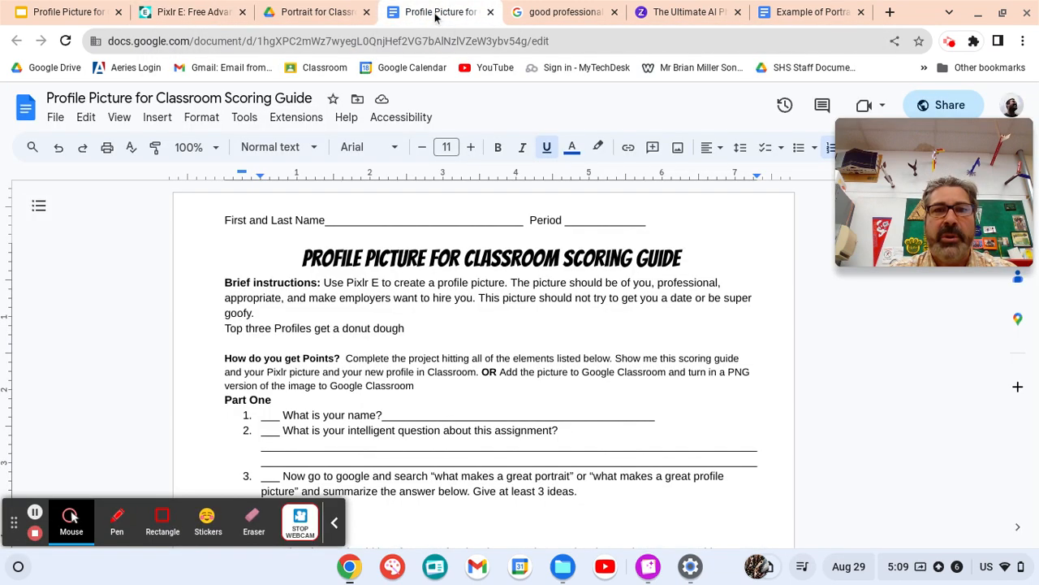
pyautogui.scroll(-8, 433, 272)
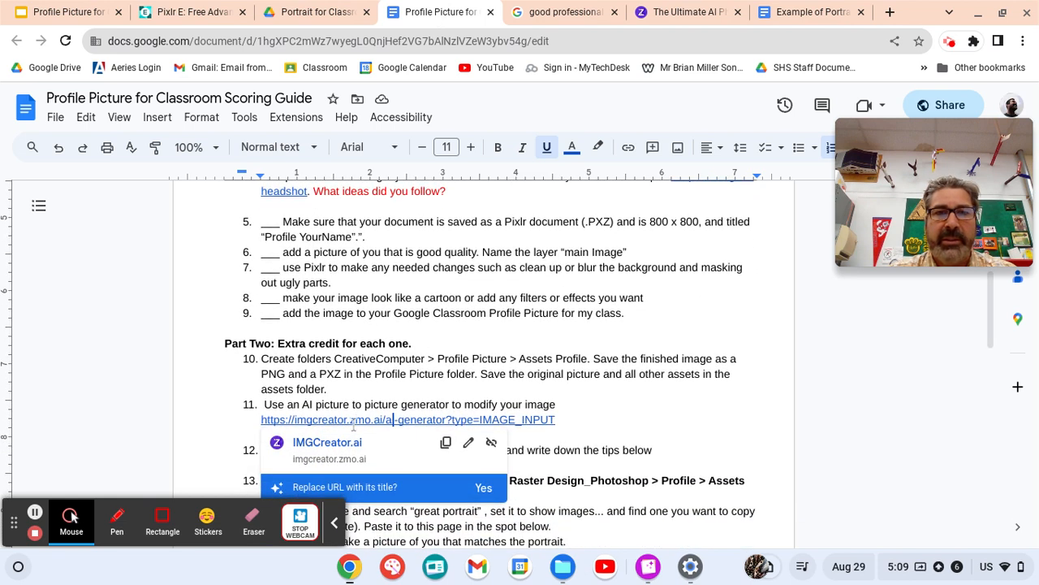
pyautogui.click(688, 12)
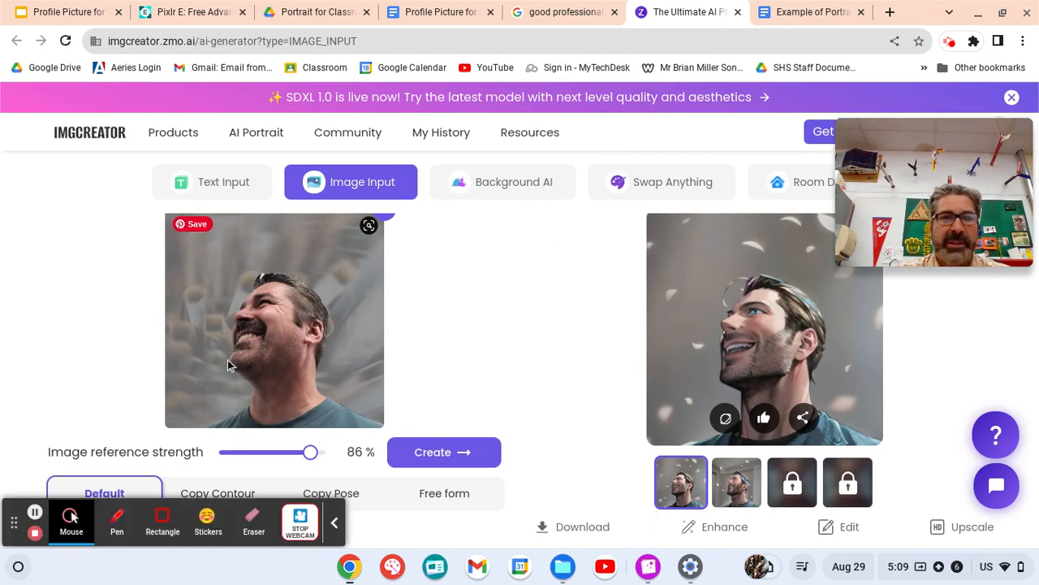
# - Set the image reference strength to 88% and look through the Category and Add style options
pyautogui.moveTo(310, 452)
pyautogui.mouseDown()
pyautogui.moveTo(290, 457)
pyautogui.moveTo(311, 454)
pyautogui.mouseUp()
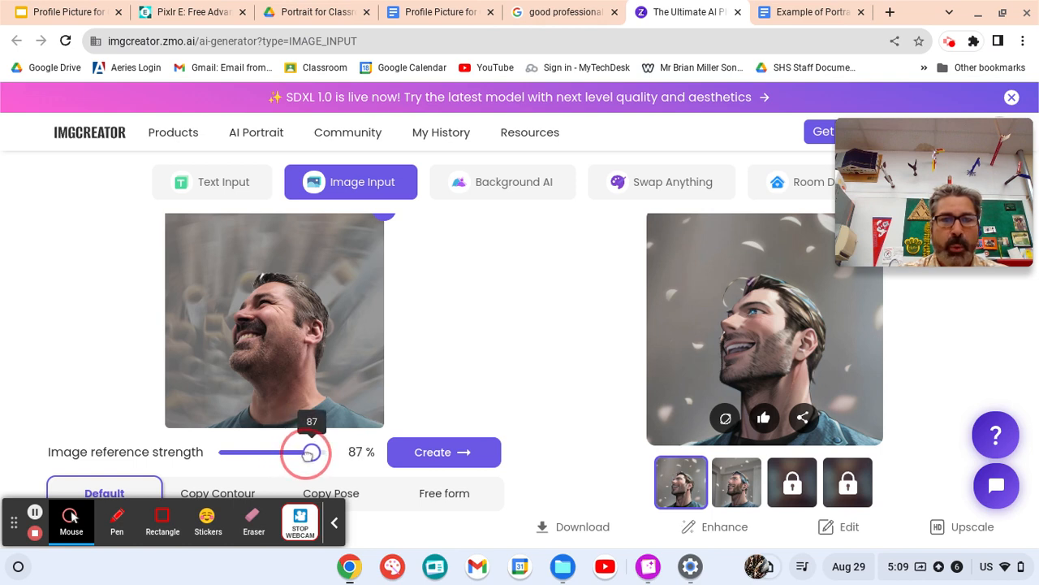
pyautogui.moveTo(311, 454); pyautogui.dragTo(313, 453)
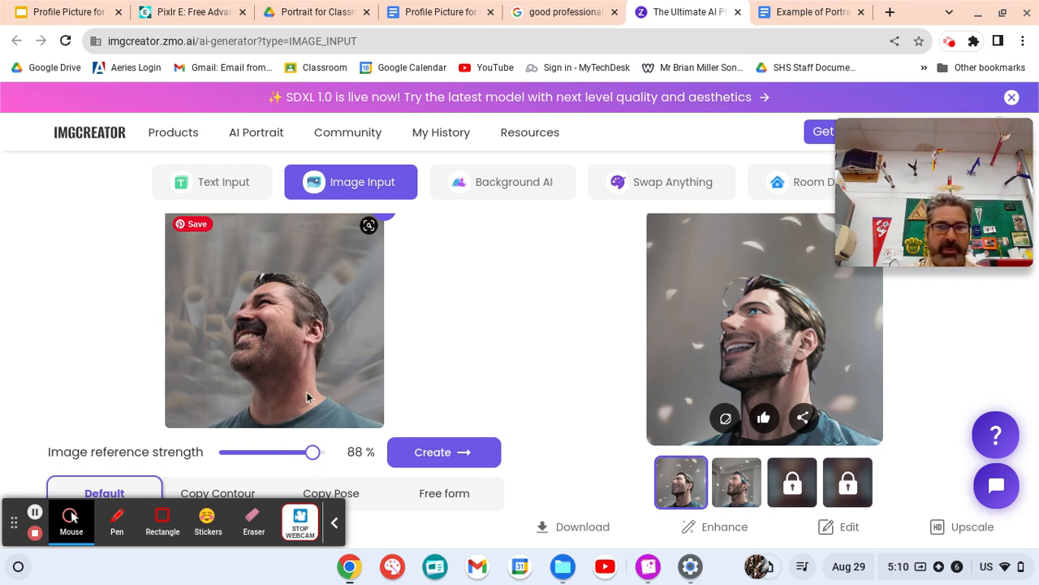
pyautogui.scroll(-3, 318, 381)
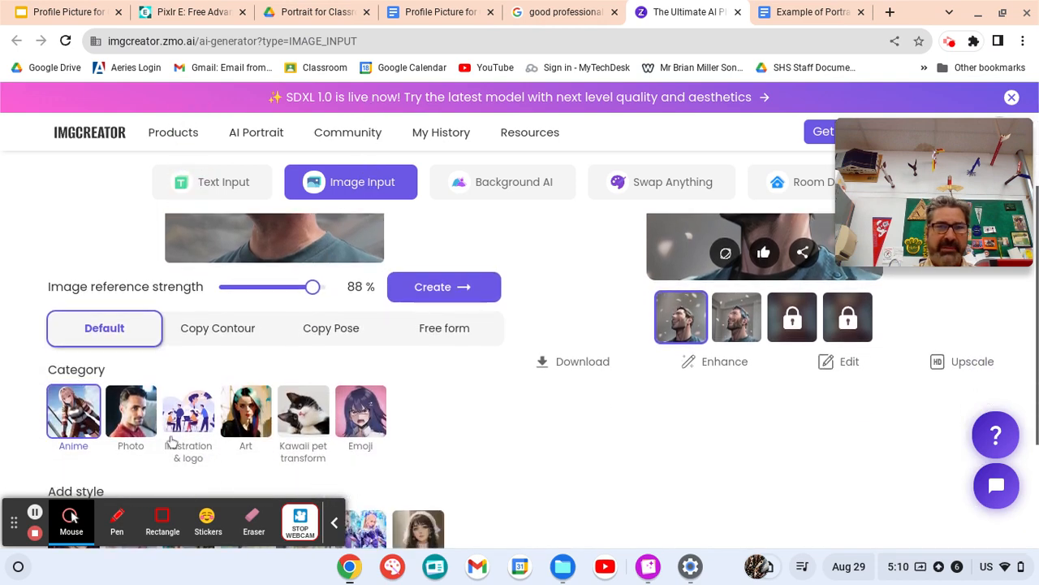
pyautogui.scroll(-1, 102, 402)
pyautogui.scroll(-1, 113, 378)
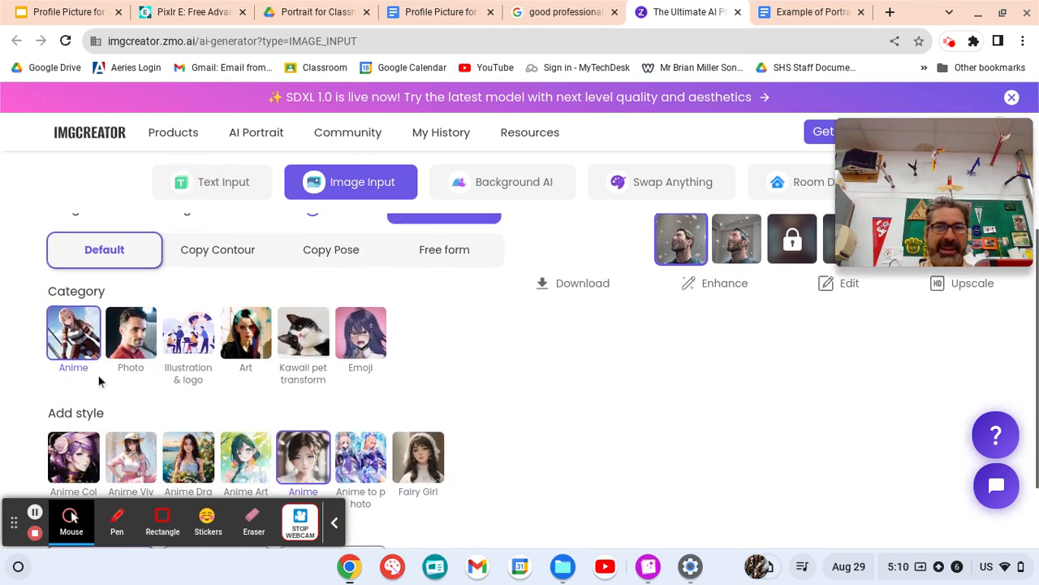
pyautogui.scroll(-1, 173, 438)
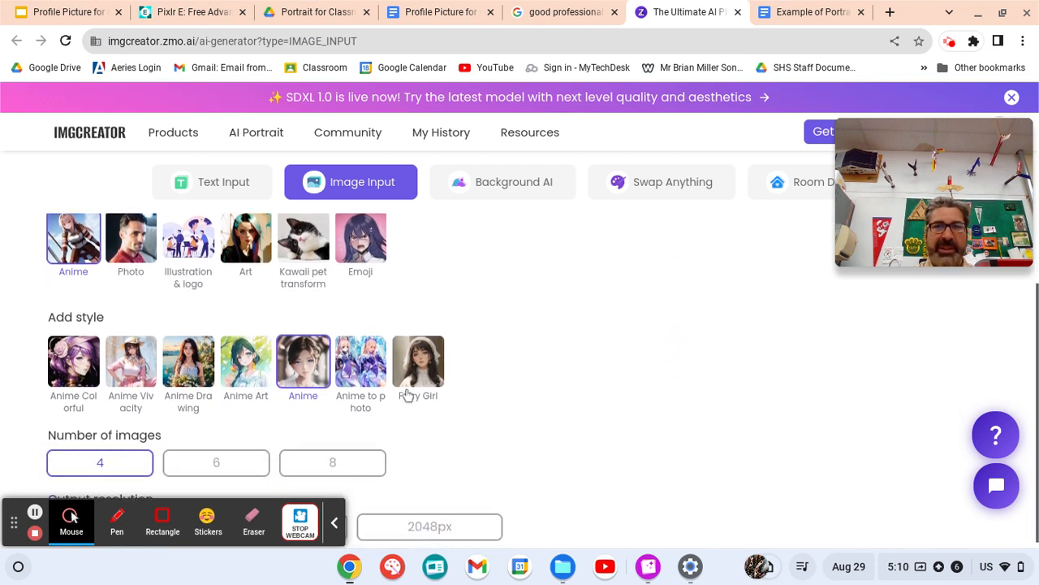
pyautogui.scroll(5, 424, 375)
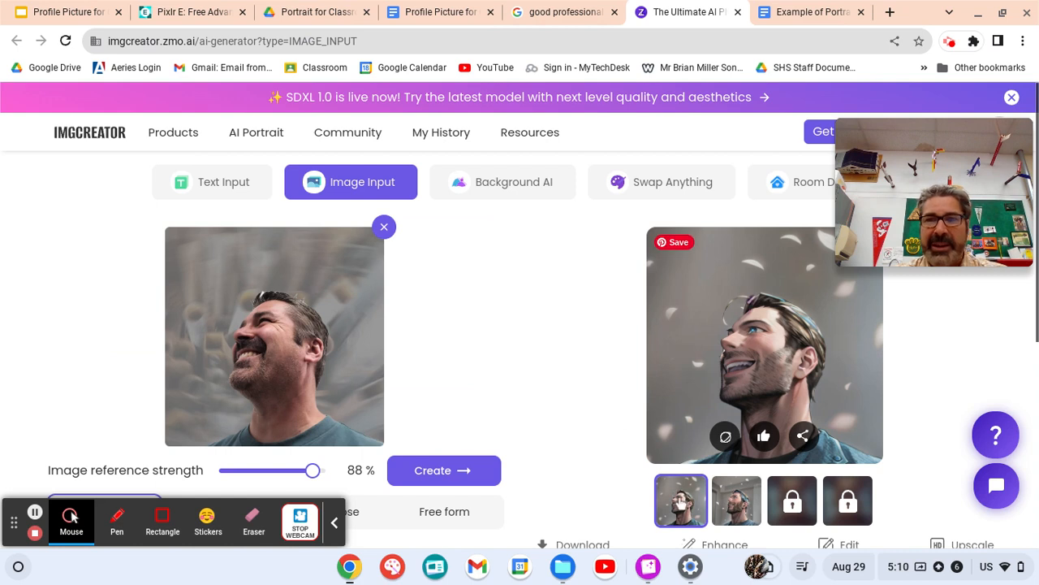
# - Compare the two generated anime-style portraits, ending on the second one
pyautogui.click(723, 511)
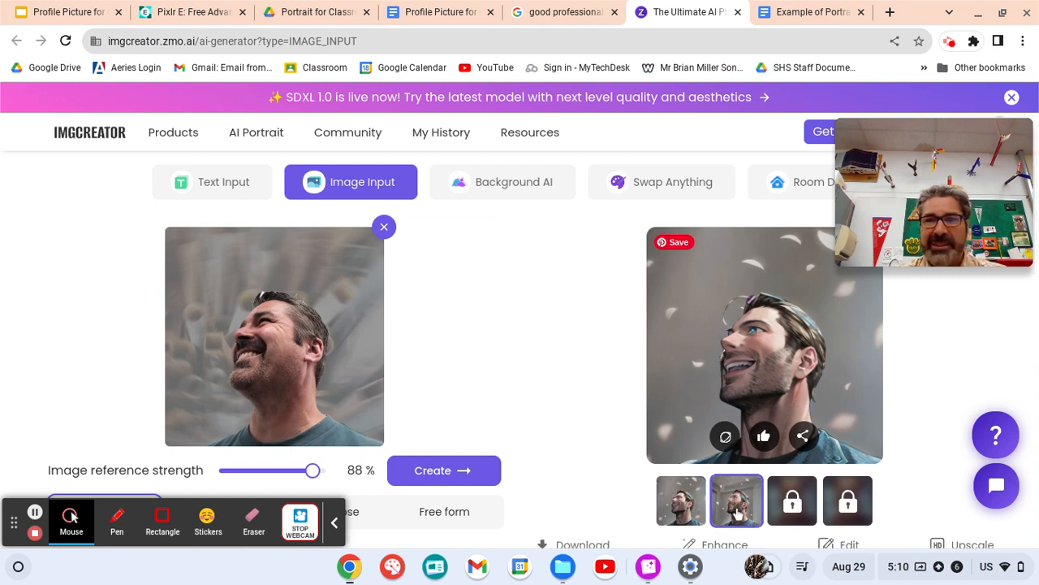
pyautogui.click(687, 515)
pyautogui.click(723, 516)
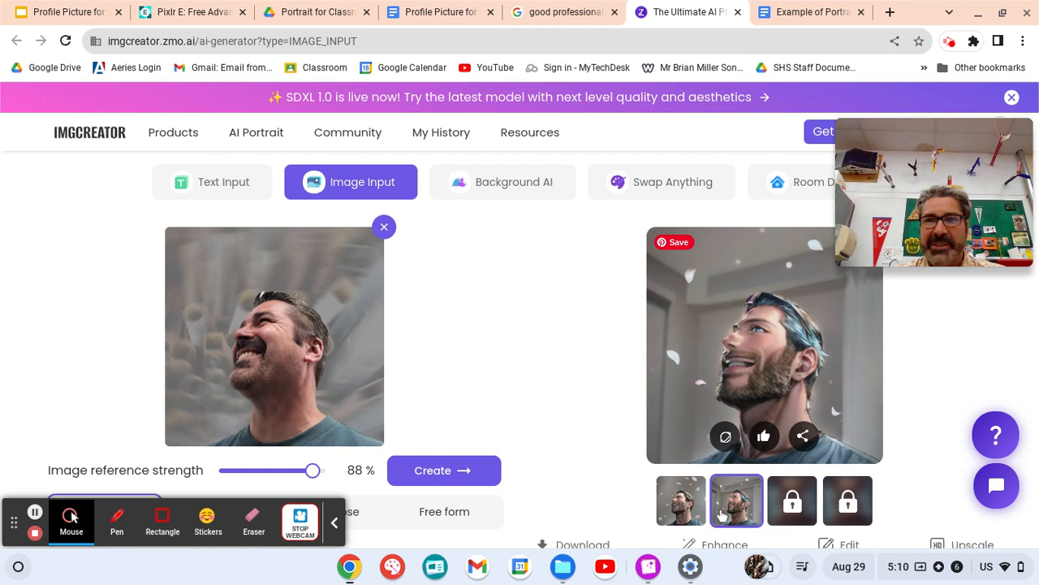